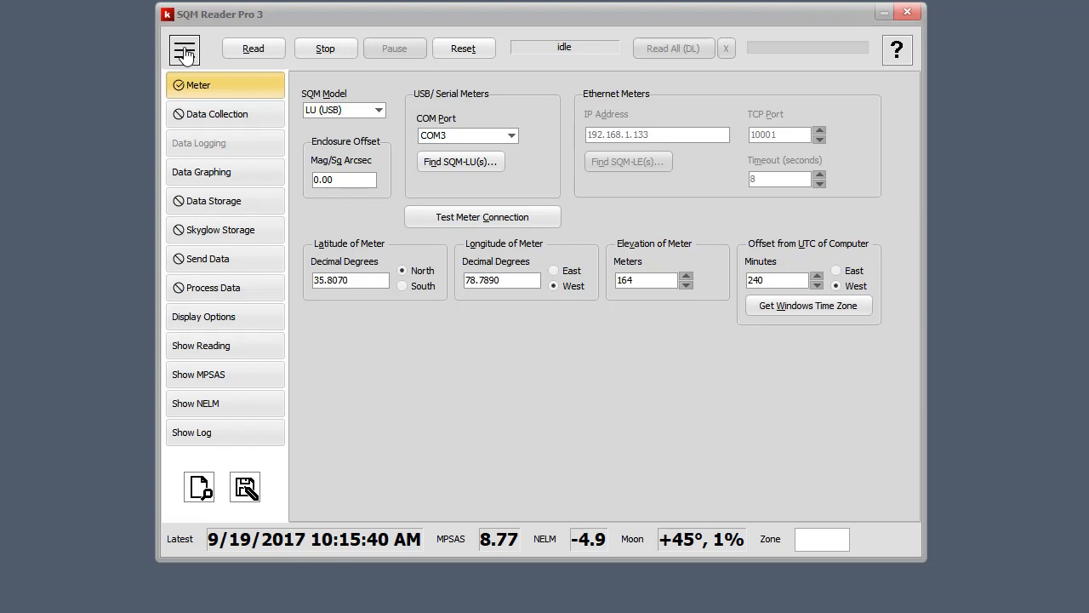
click(184, 51)
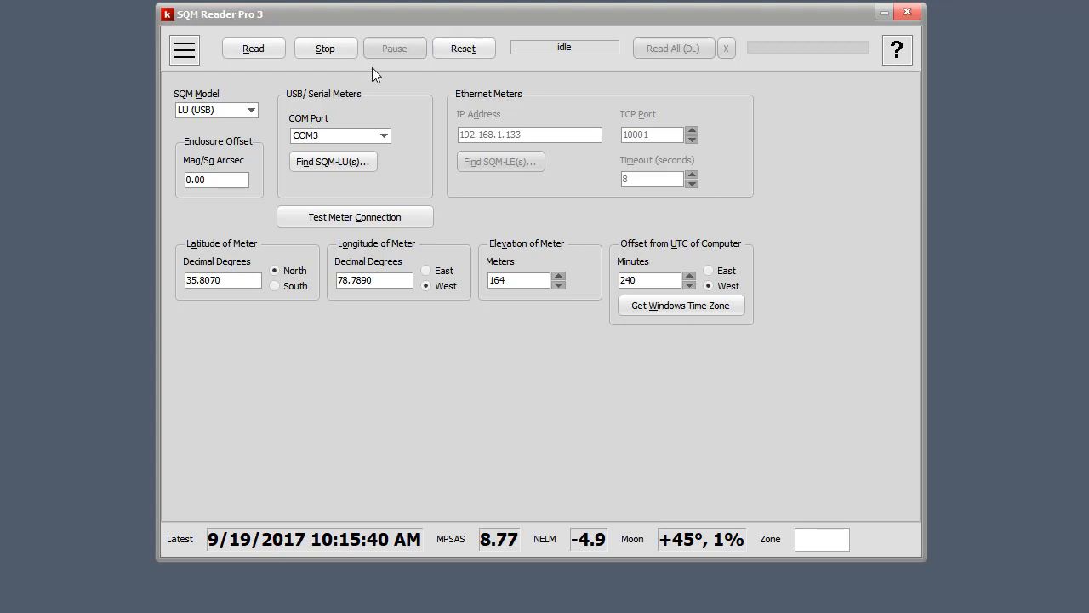
click(186, 52)
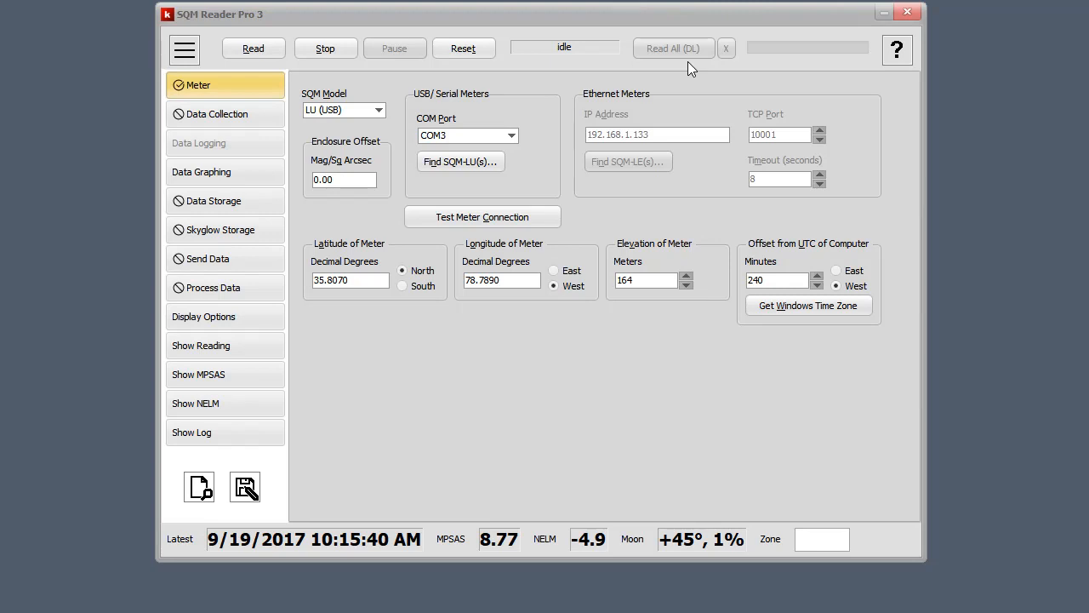
click(901, 53)
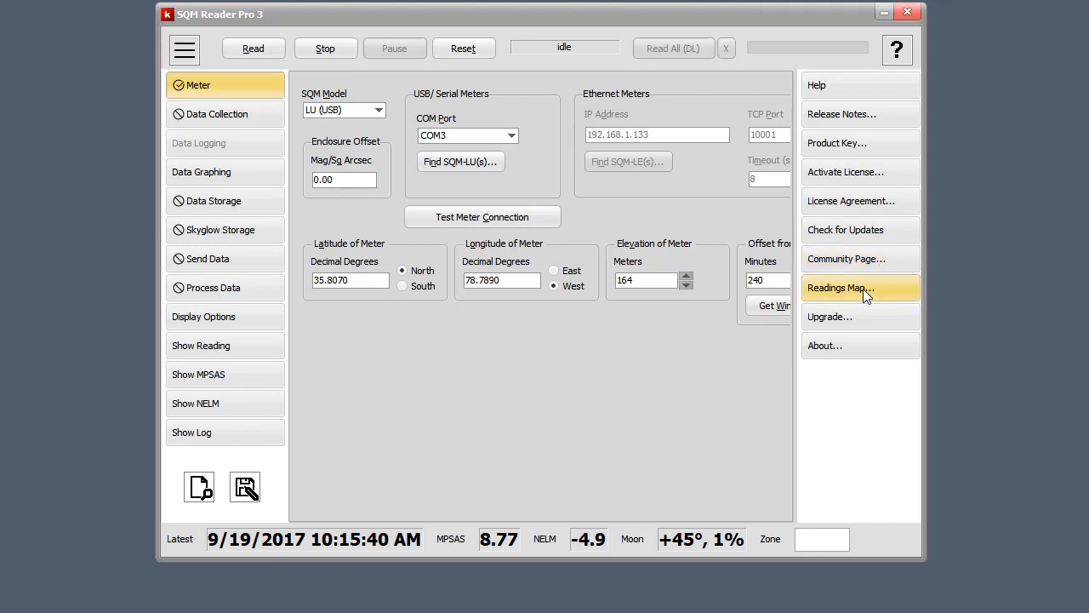
click(896, 53)
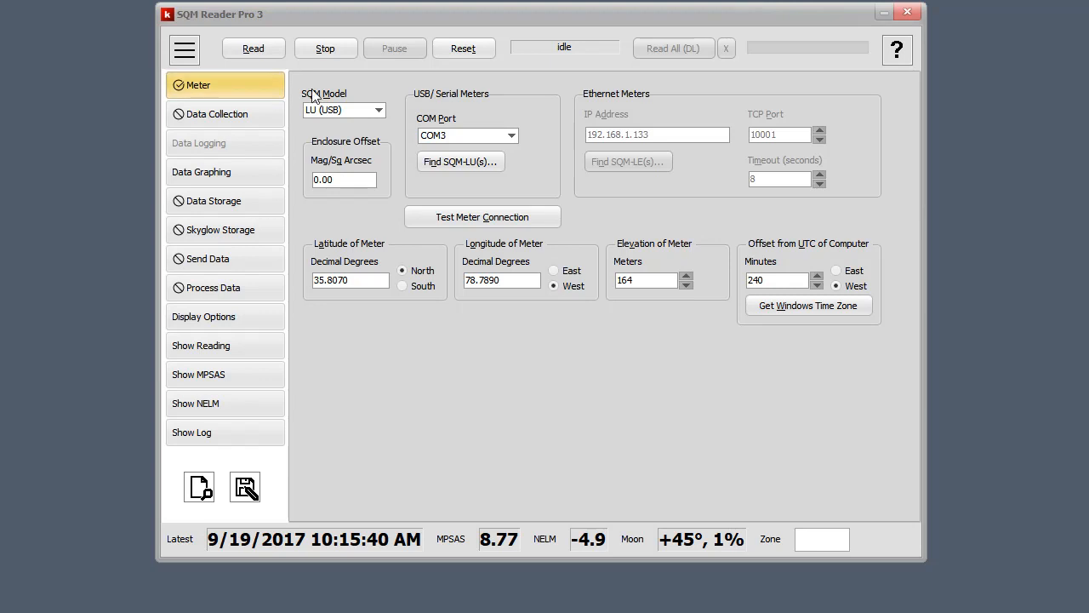
Review the available SQM models, keep LU (USB), and test the meter connection on COM3.
click(378, 109)
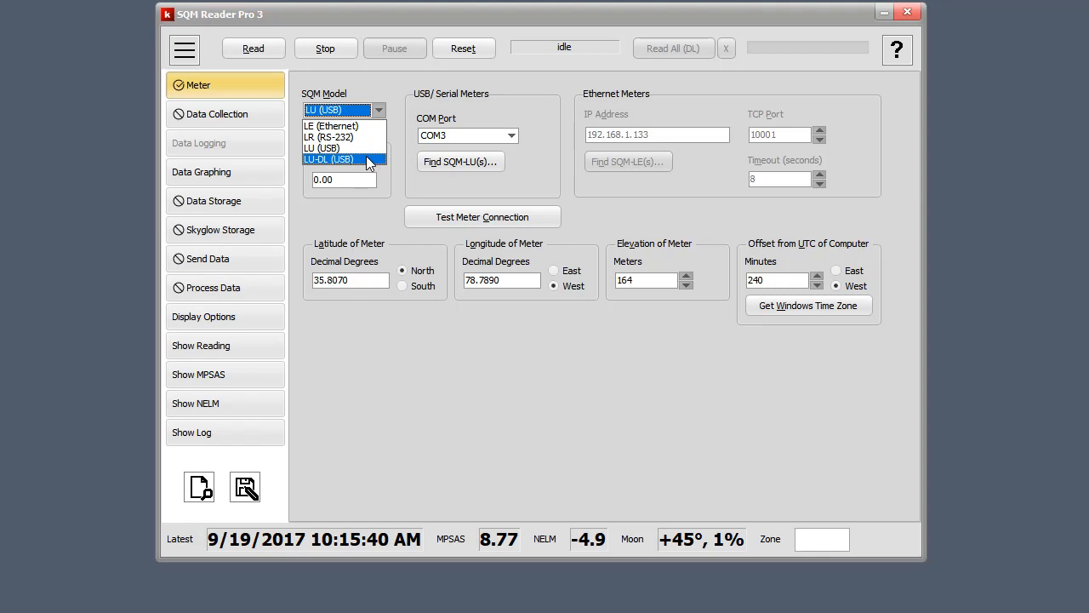
click(377, 85)
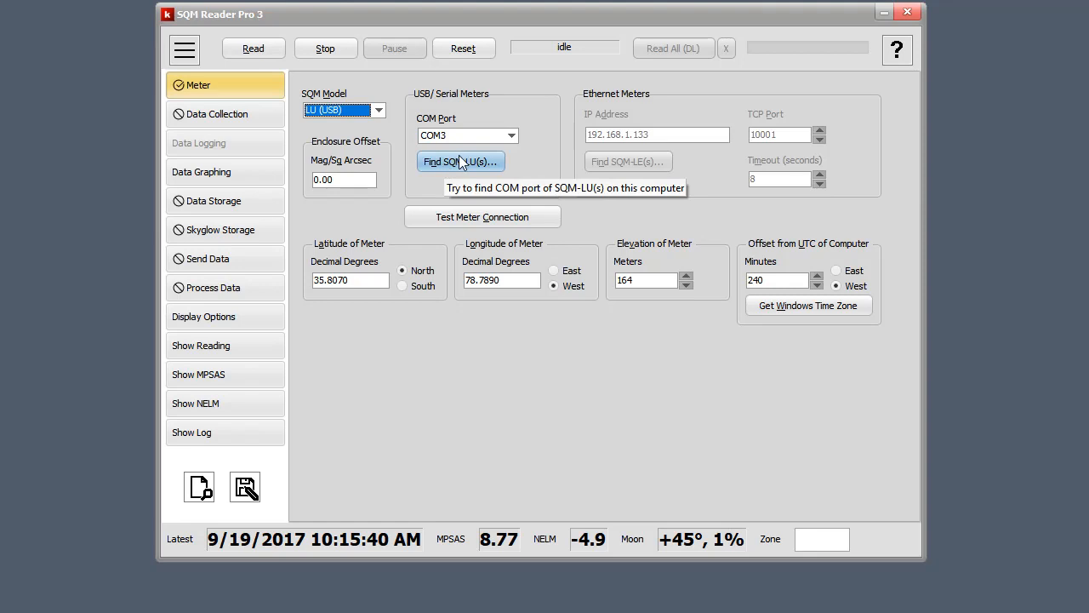
click(535, 217)
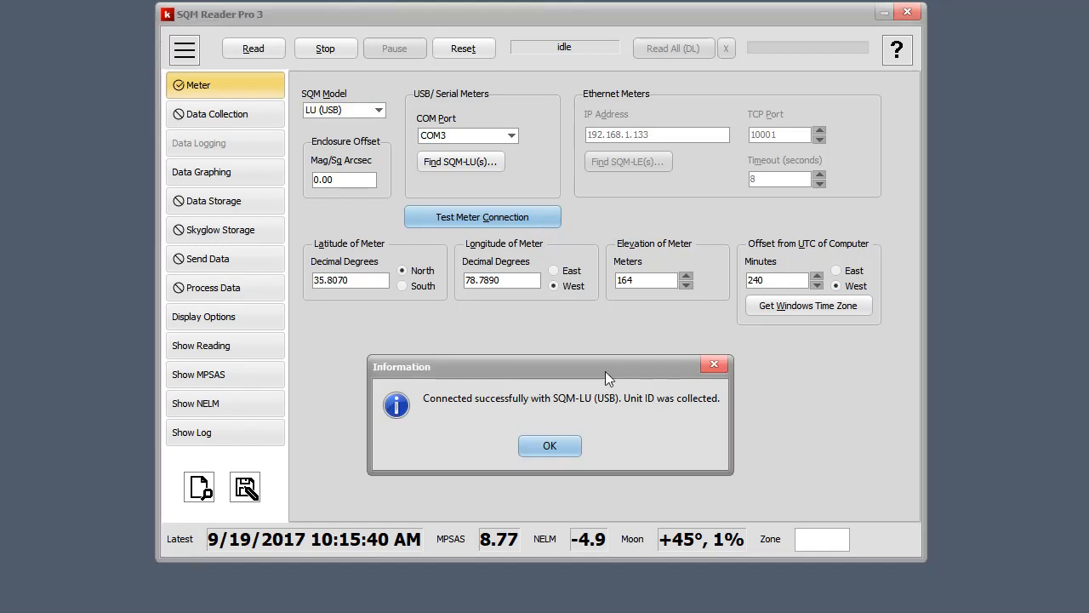
click(549, 448)
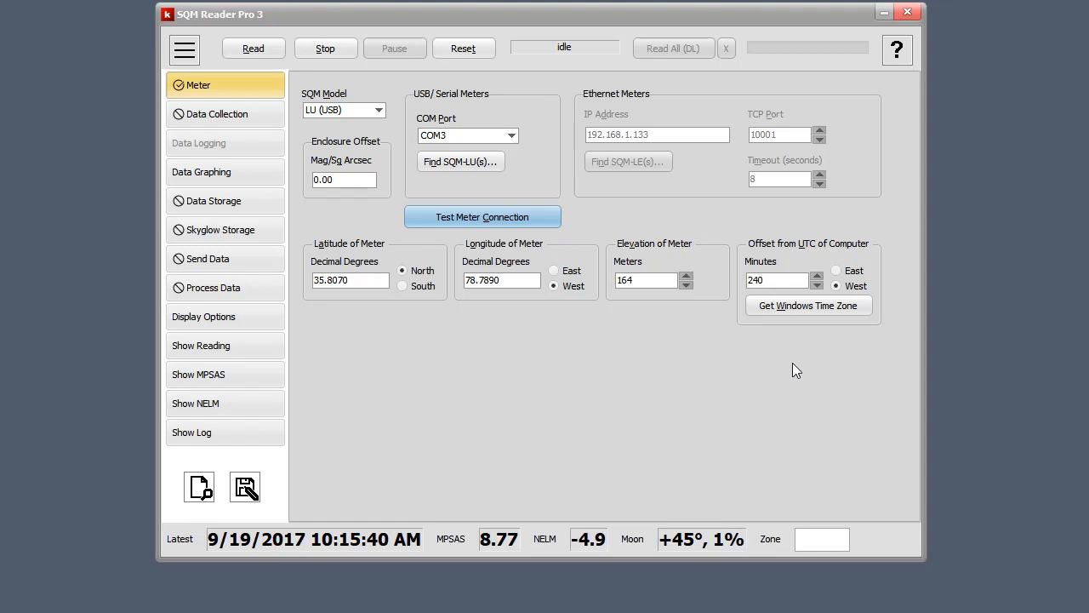
Set the data collection period to Continuous.
click(244, 121)
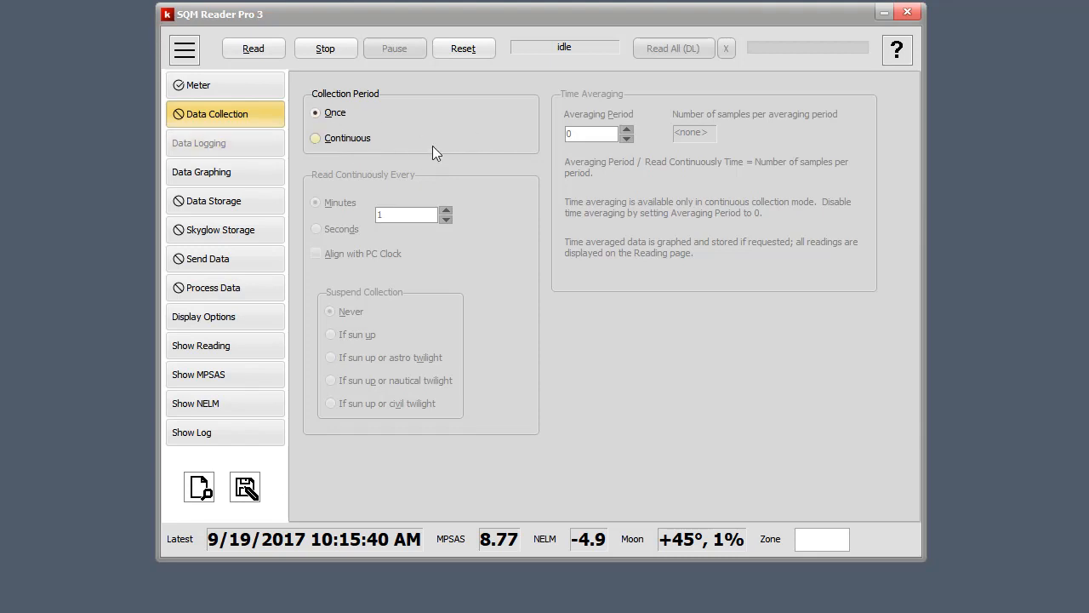
click(315, 139)
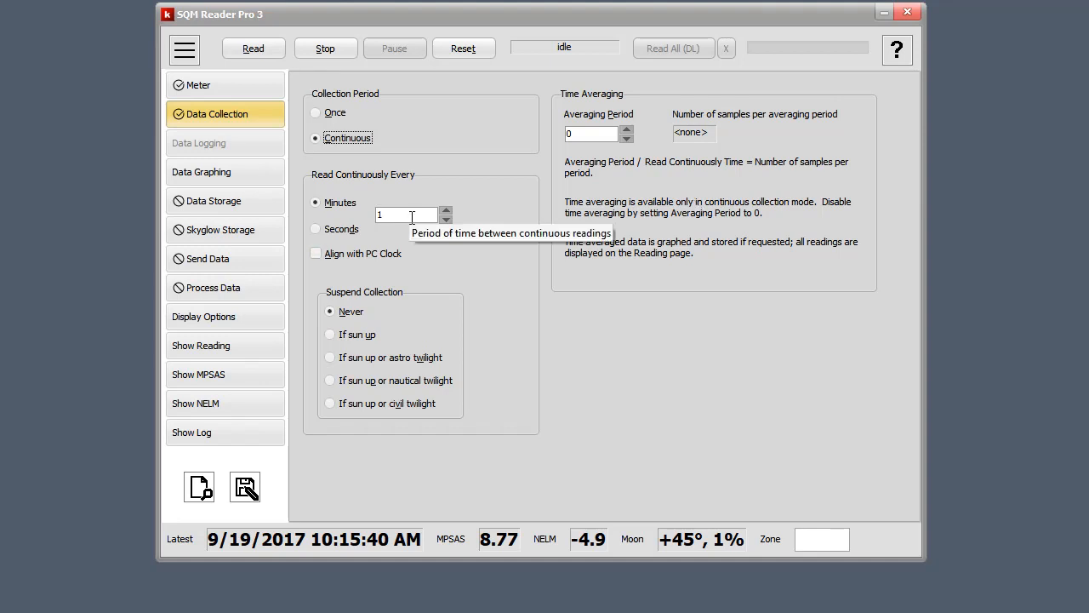
Try a time averaging period of 5 and return it to 0 to disable averaging.
click(627, 129)
click(627, 129)
click(627, 129)
click(628, 129)
click(627, 129)
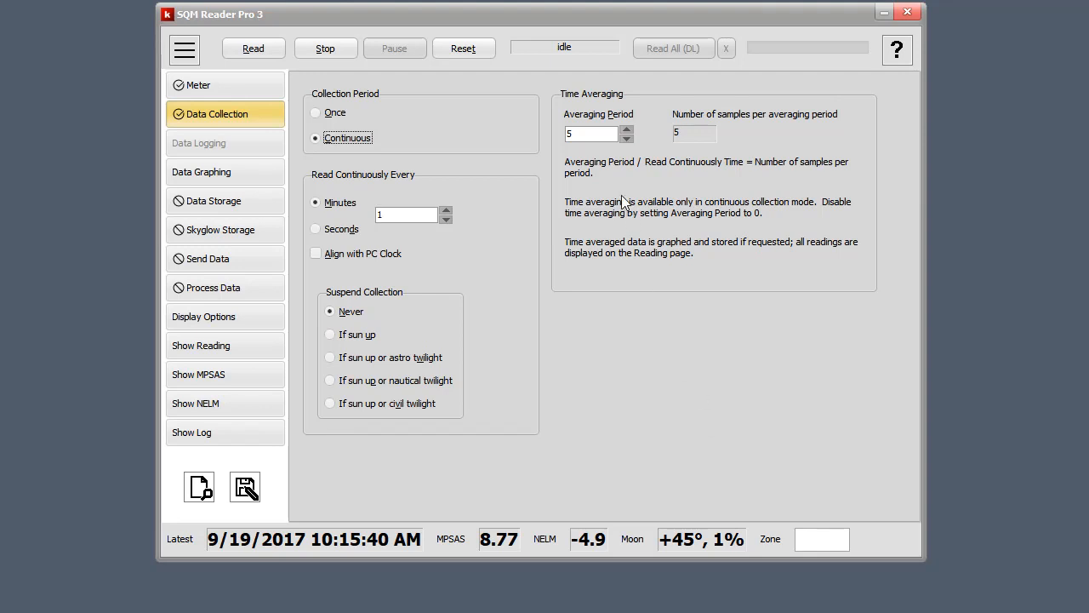
click(629, 137)
click(629, 137)
click(629, 137)
click(629, 137)
click(629, 137)
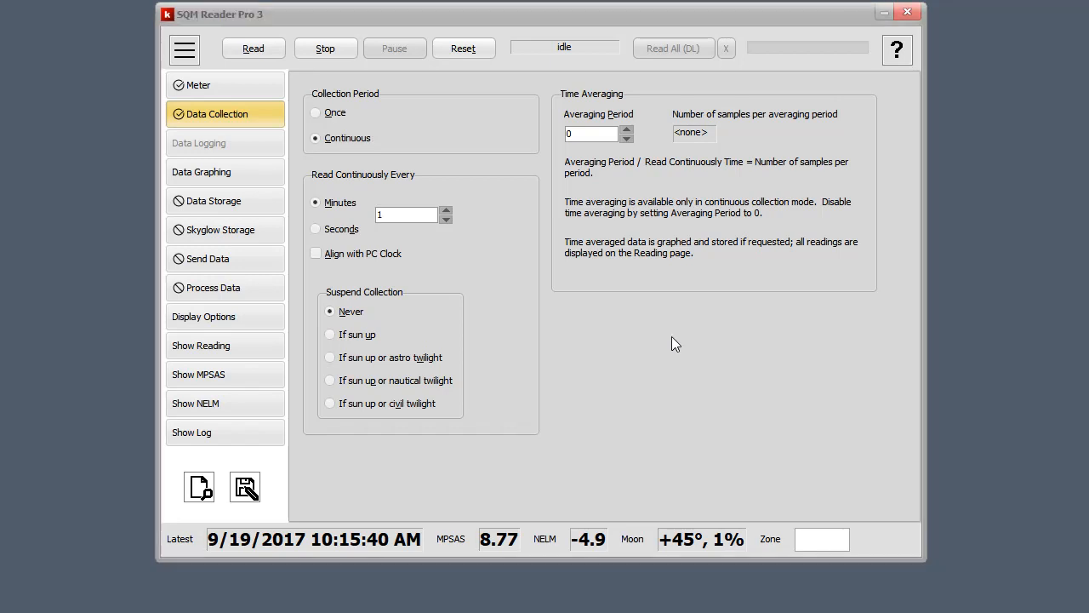
Review the data graphing settings and view the plotted readings on the MPSAS graph.
click(241, 173)
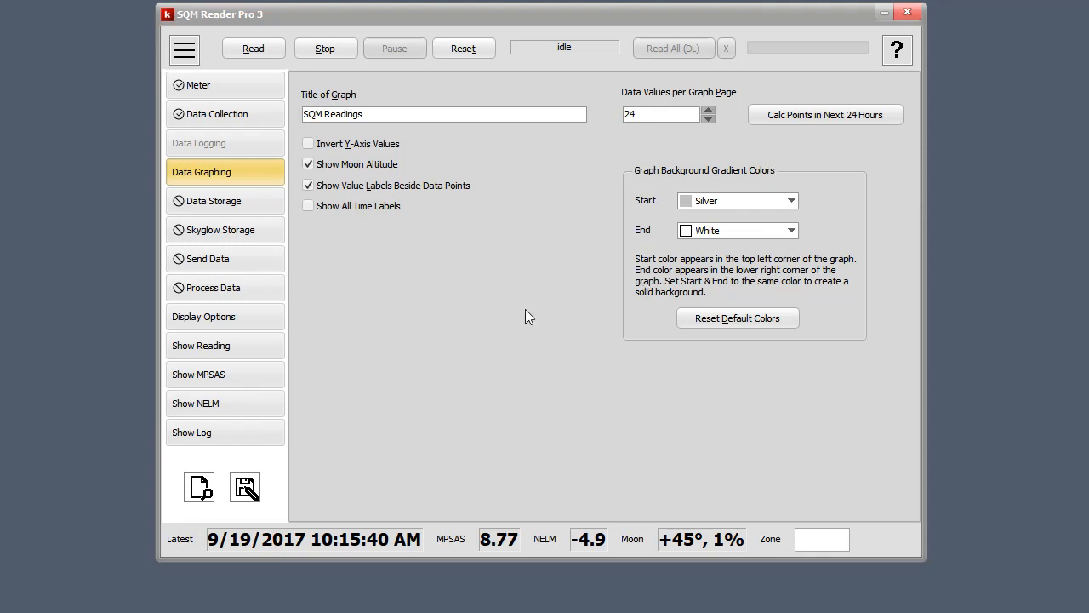
click(200, 377)
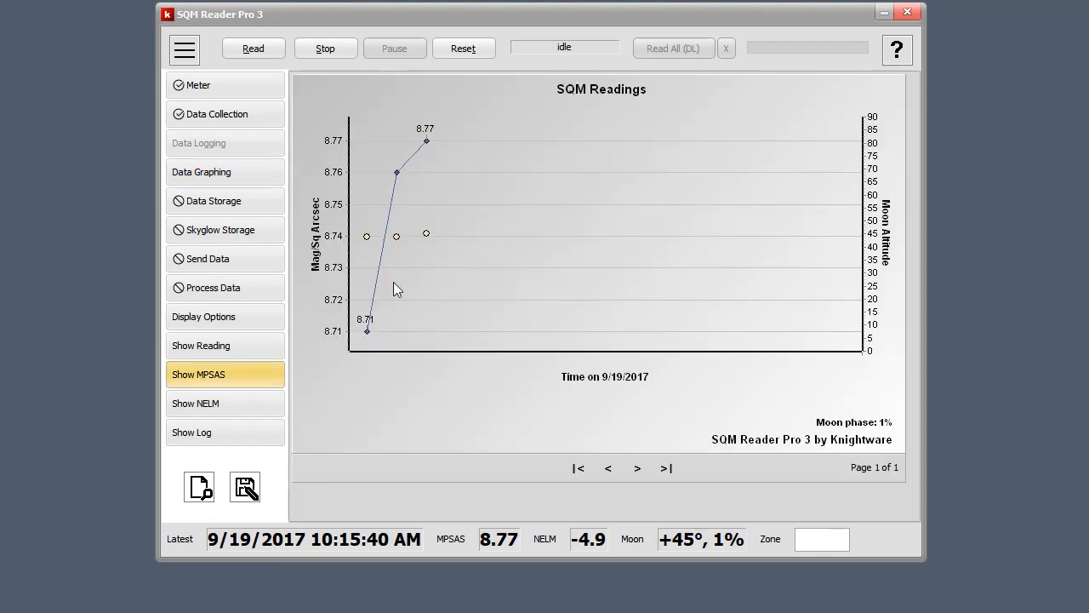
mouse_move(426, 142)
Invert the Y-axis values in the data graphing settings and check the effect on the MPSAS graph.
click(239, 171)
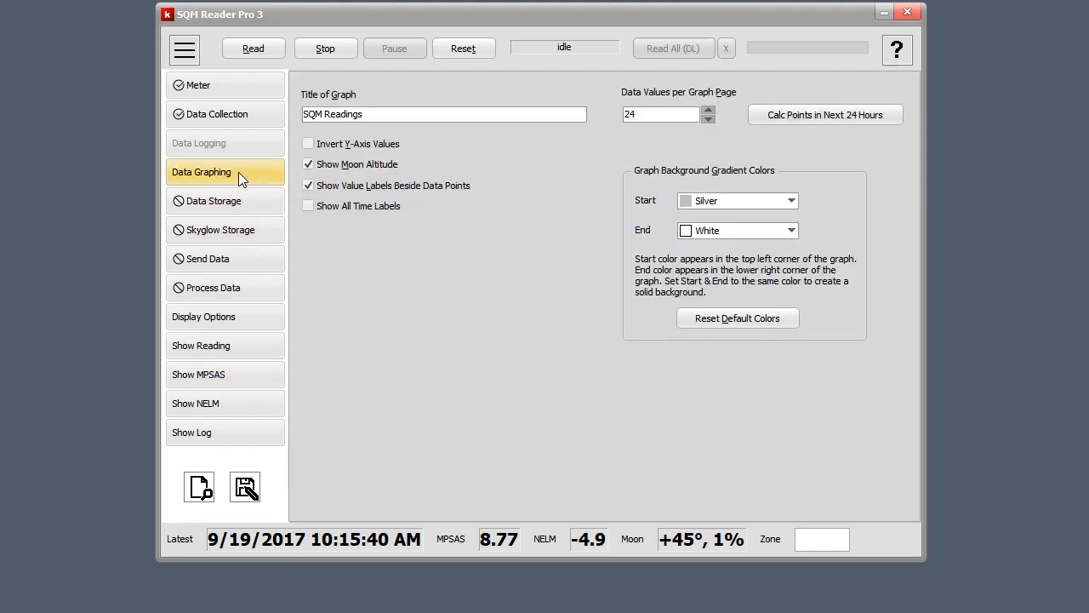
click(308, 143)
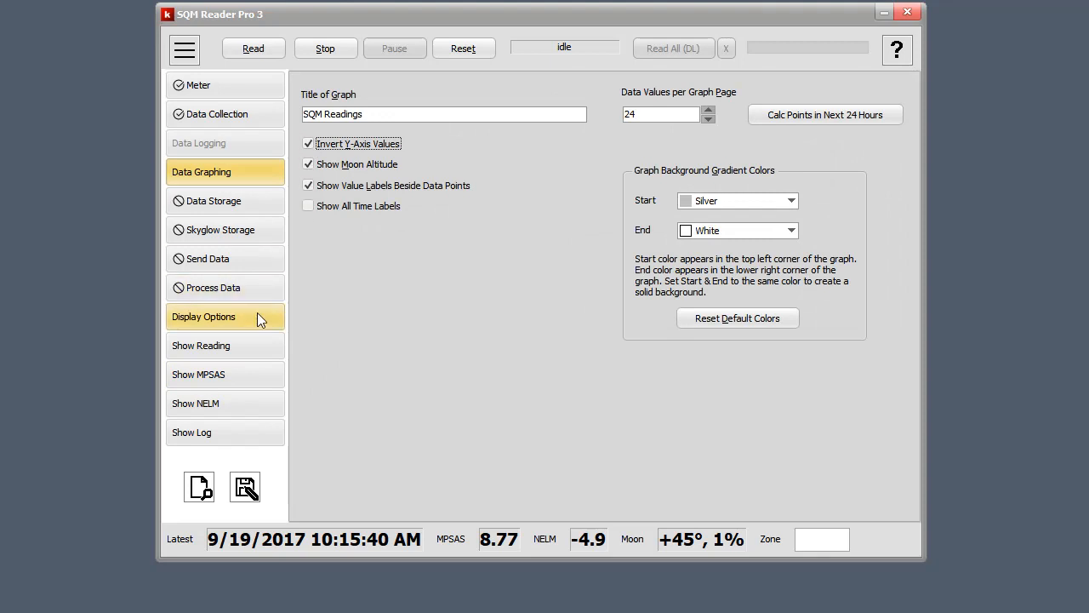
click(220, 377)
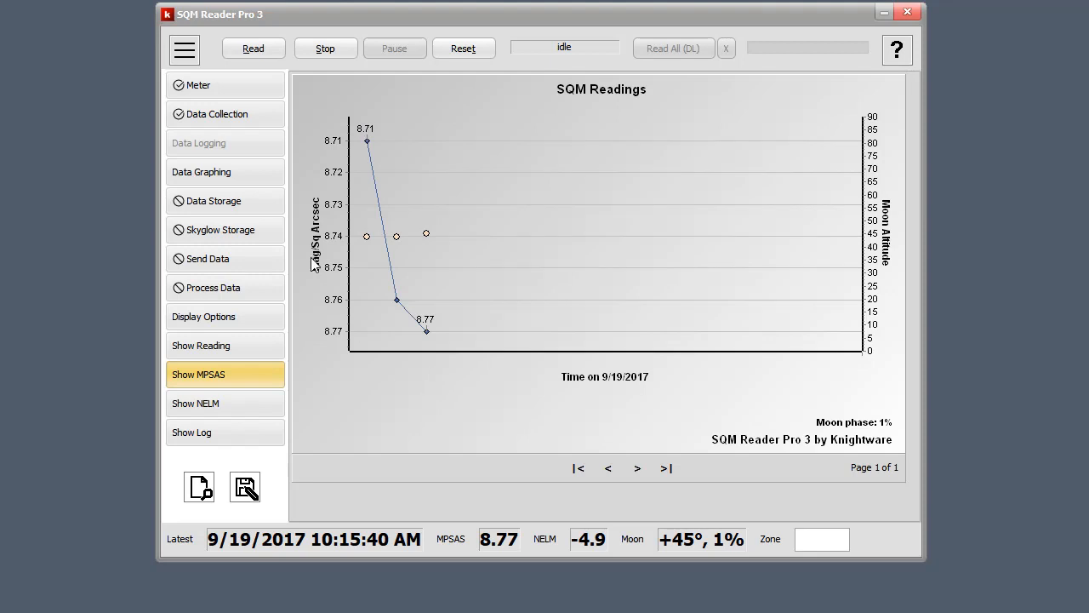
click(244, 173)
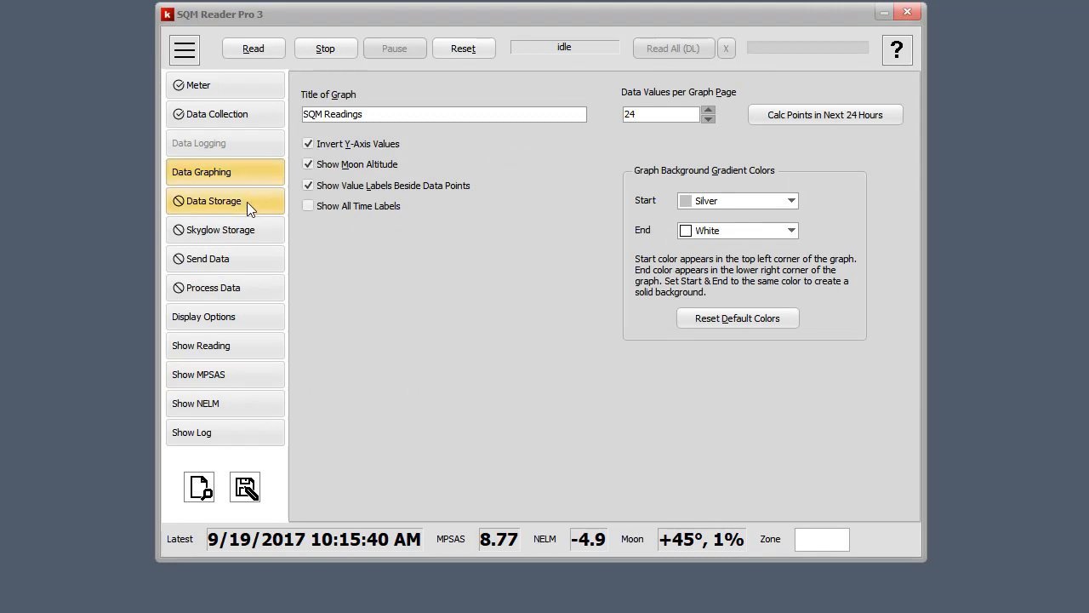
Set the text readings storage to Store in Readings File Name.
click(247, 202)
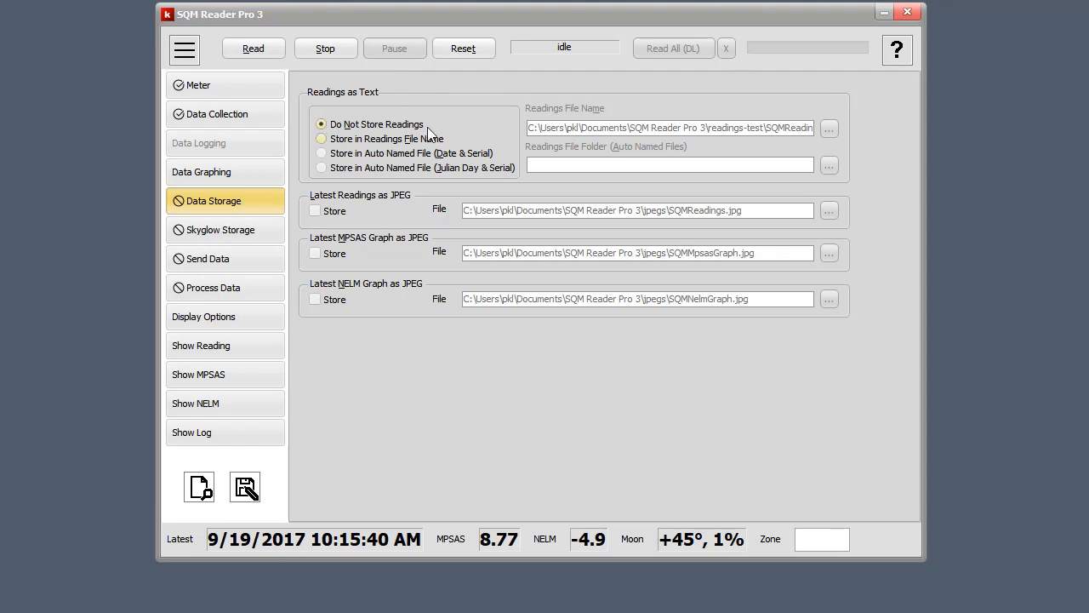
click(377, 139)
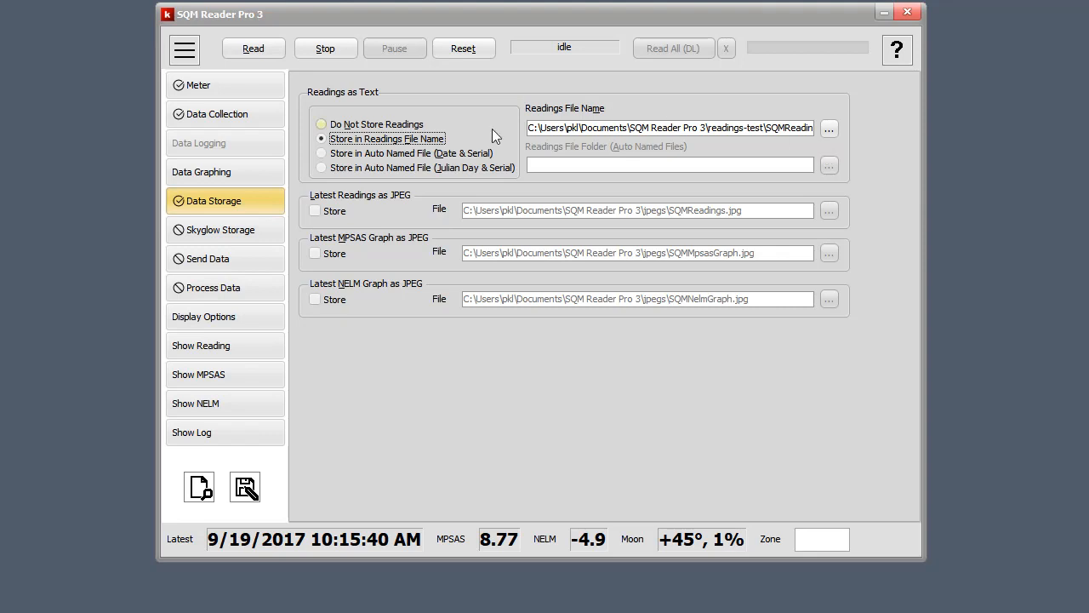
Try both auto-named file options and Do Not Store Readings, and return to Store in Readings File Name.
click(321, 154)
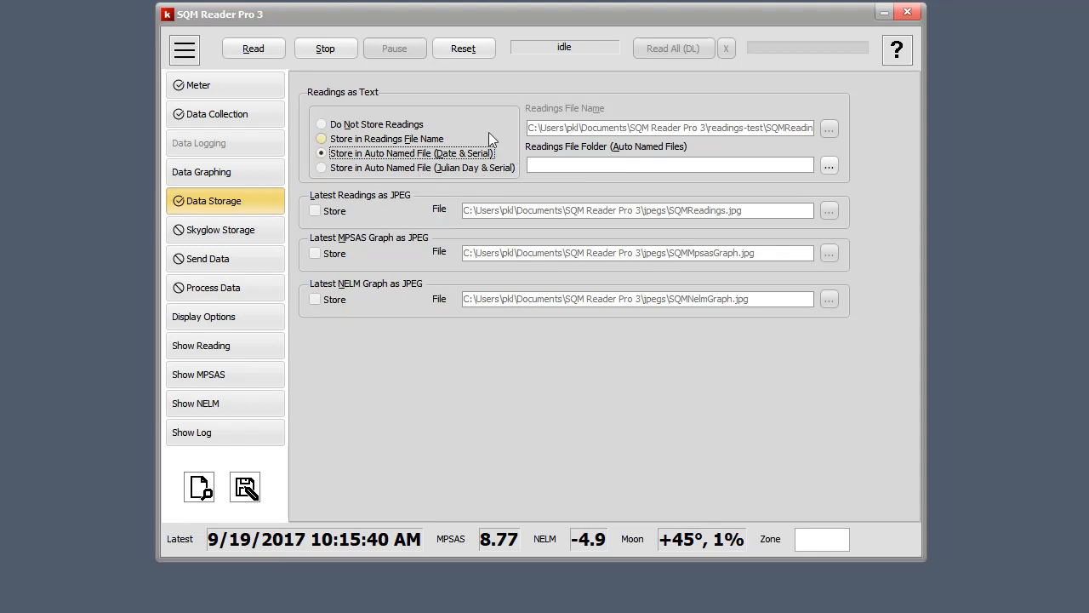
click(321, 169)
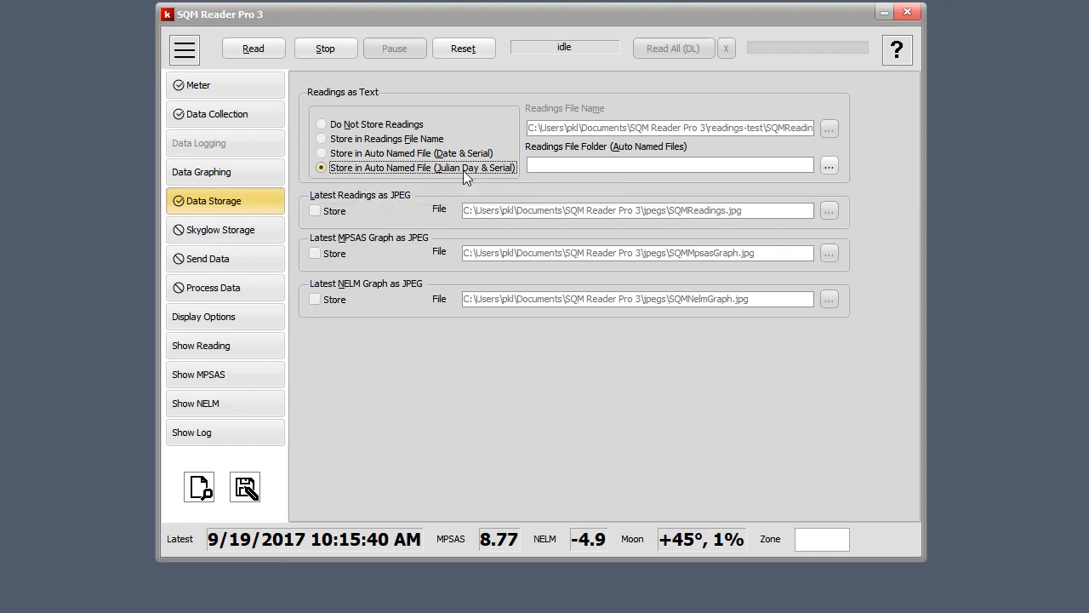
click(345, 152)
click(342, 167)
click(324, 125)
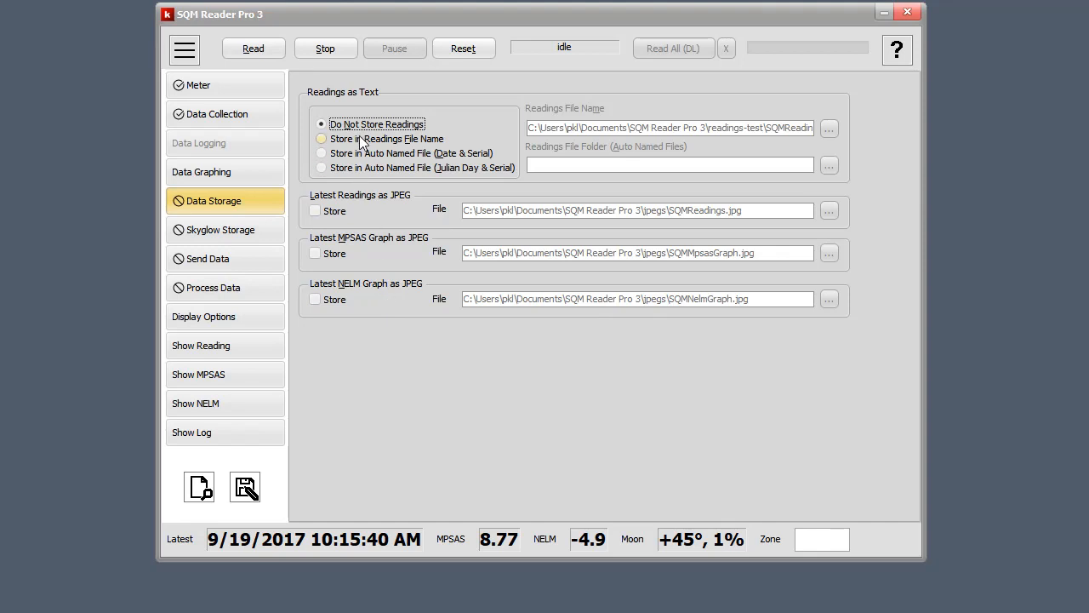
click(321, 139)
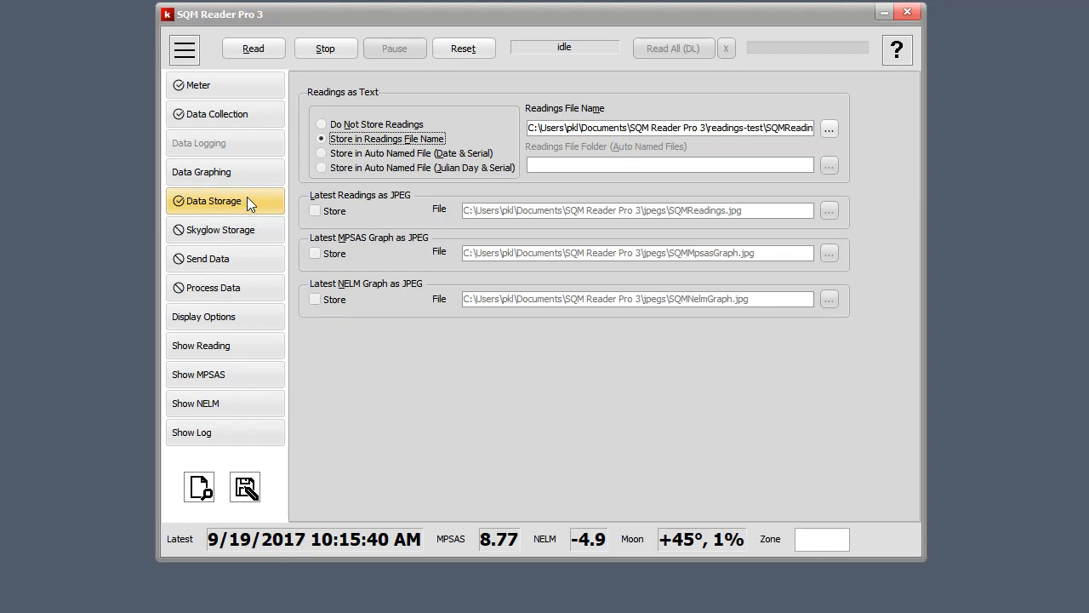
Enable saving of the Skyglow file in the skyglow storage settings.
click(247, 239)
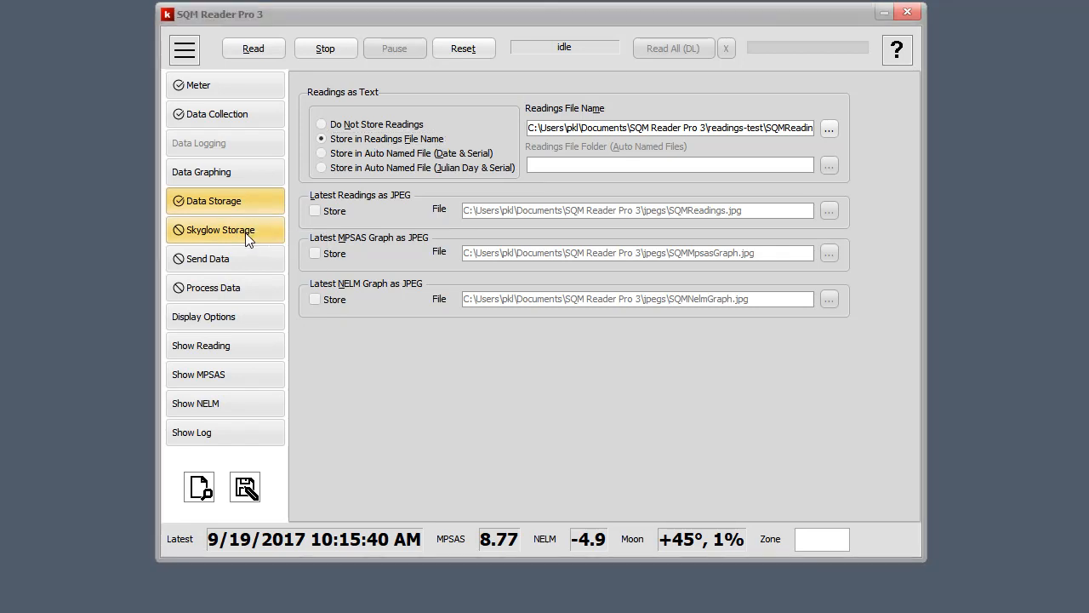
click(248, 240)
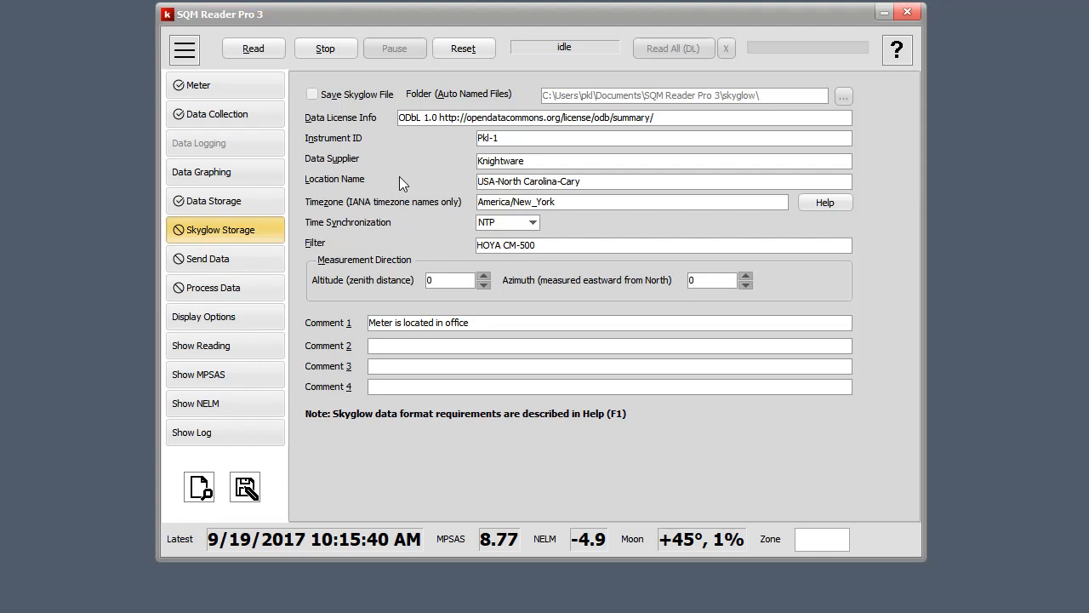
click(313, 96)
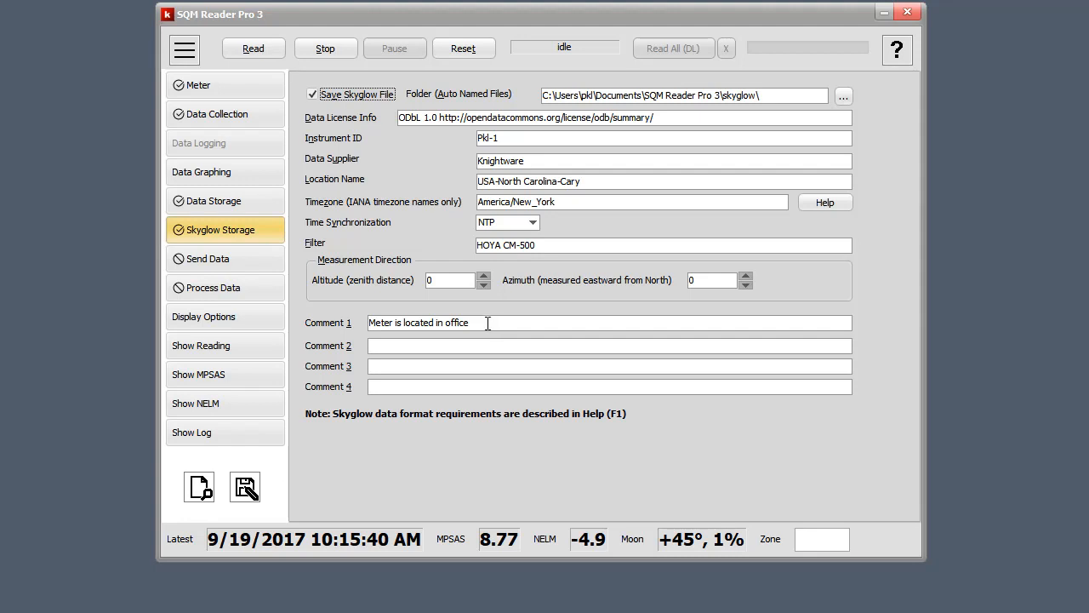
Enable FTP sending of the readings text file and the JPEGs of the latest reading, MPSAS graph and NELM graph.
click(250, 258)
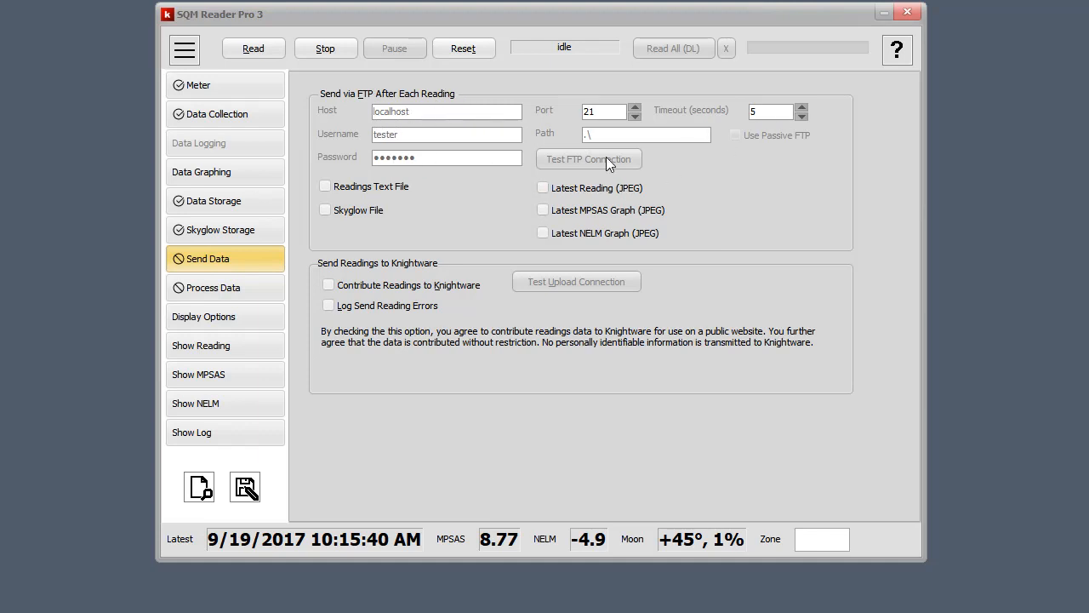
click(325, 188)
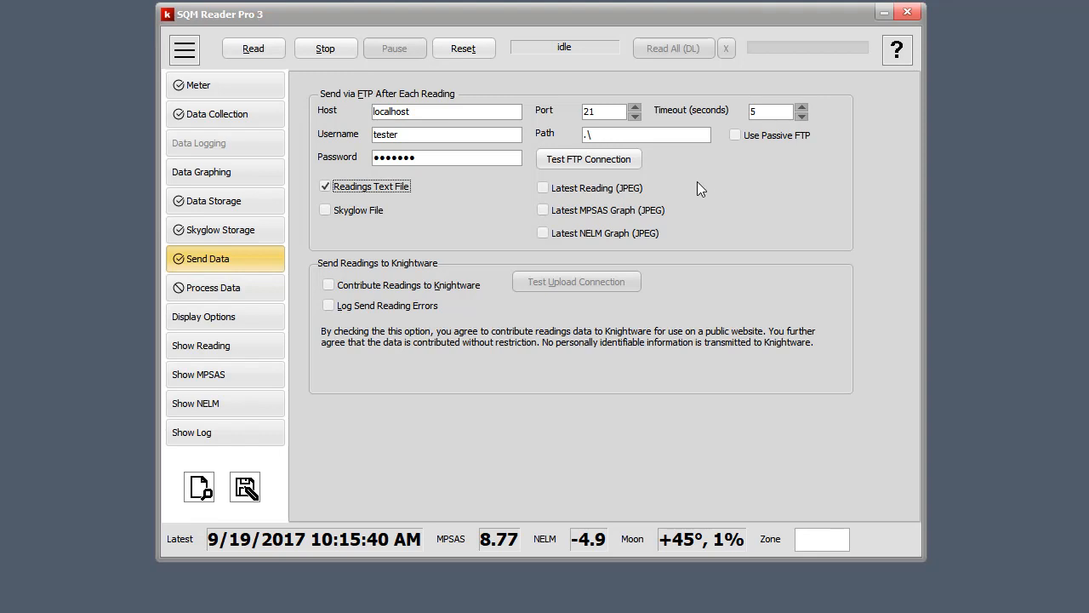
click(543, 187)
click(543, 210)
click(543, 231)
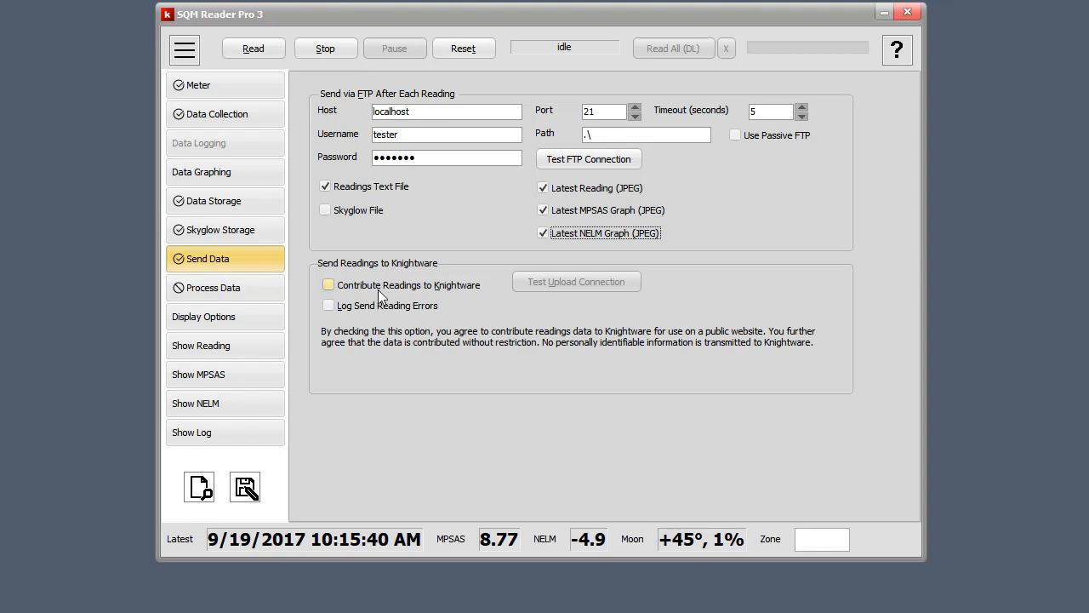
Enable contributing readings to Knightware and logging of send reading errors.
click(328, 286)
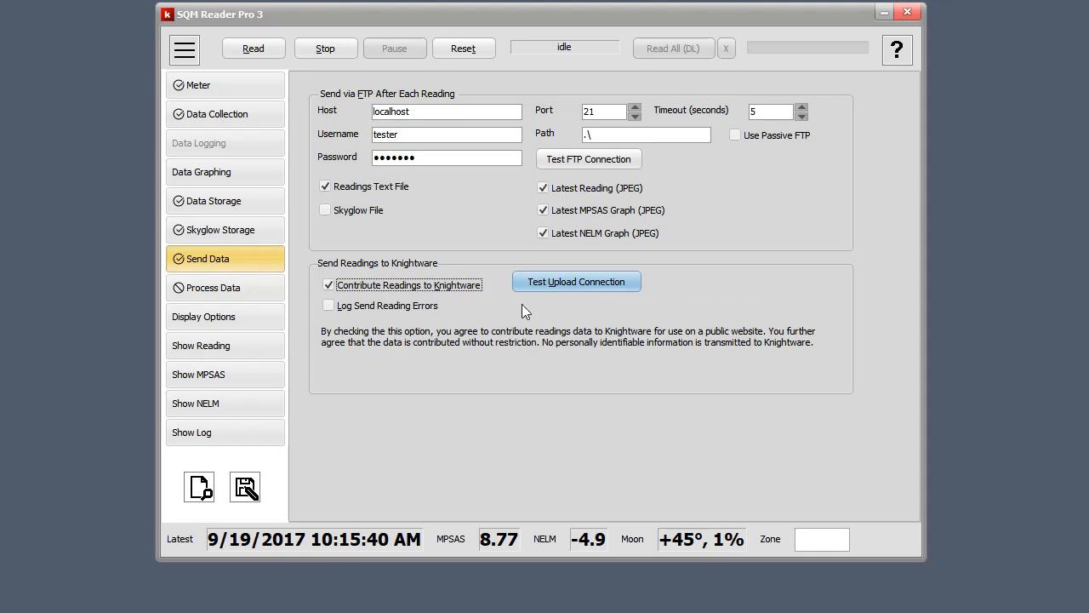
click(330, 307)
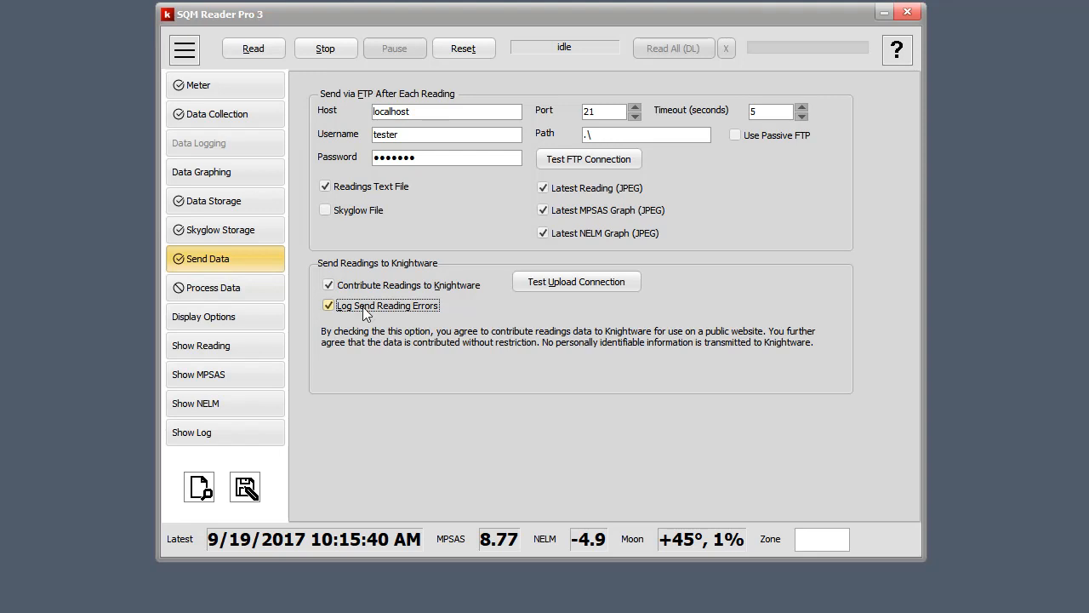
click(330, 308)
click(329, 307)
Open the community Readings Map in the browser and view the map of latest readings.
click(896, 52)
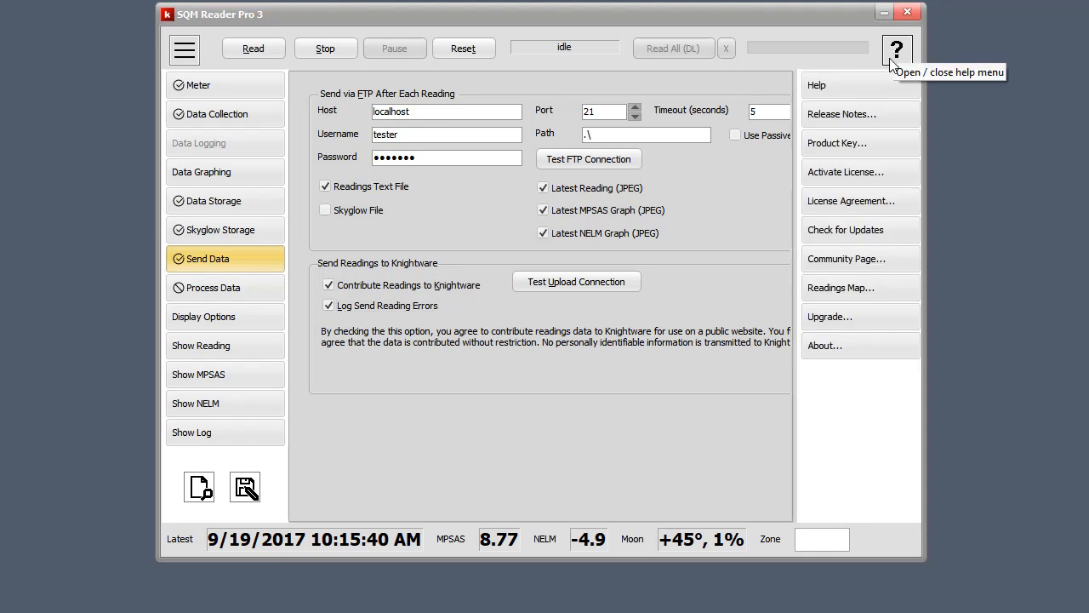
click(888, 286)
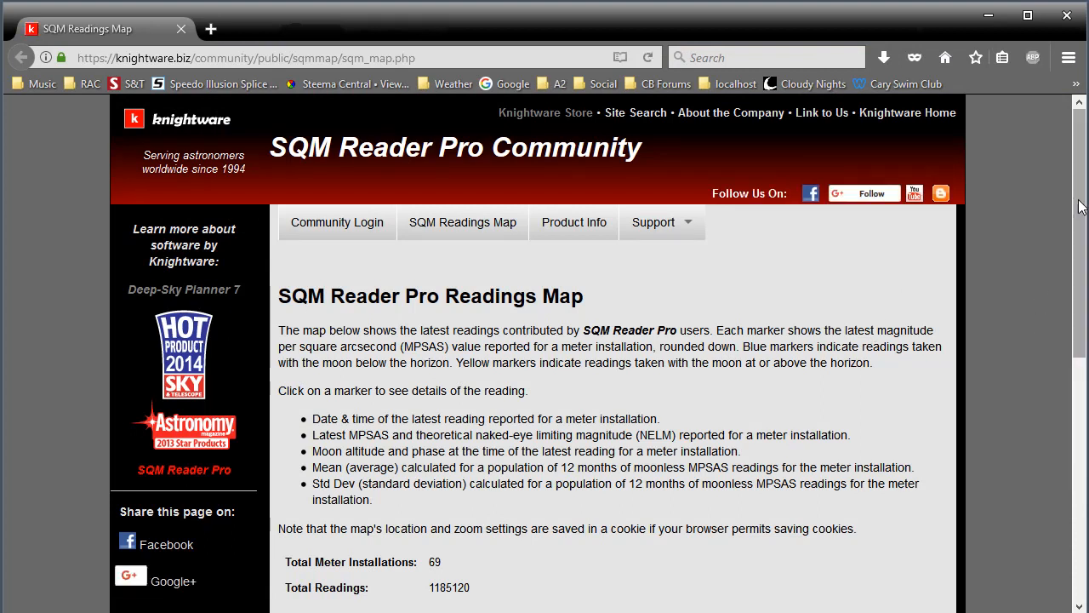
drag(1087, 221, 1085, 451)
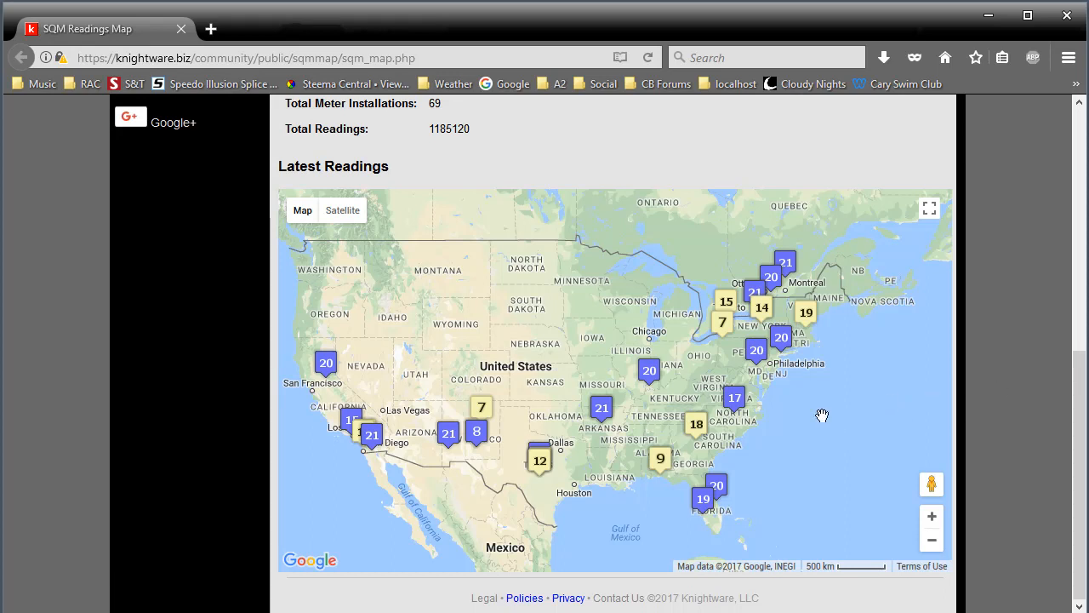
Examine the latest readings around North Carolina on the community map, then close the browser.
drag(738, 428, 651, 417)
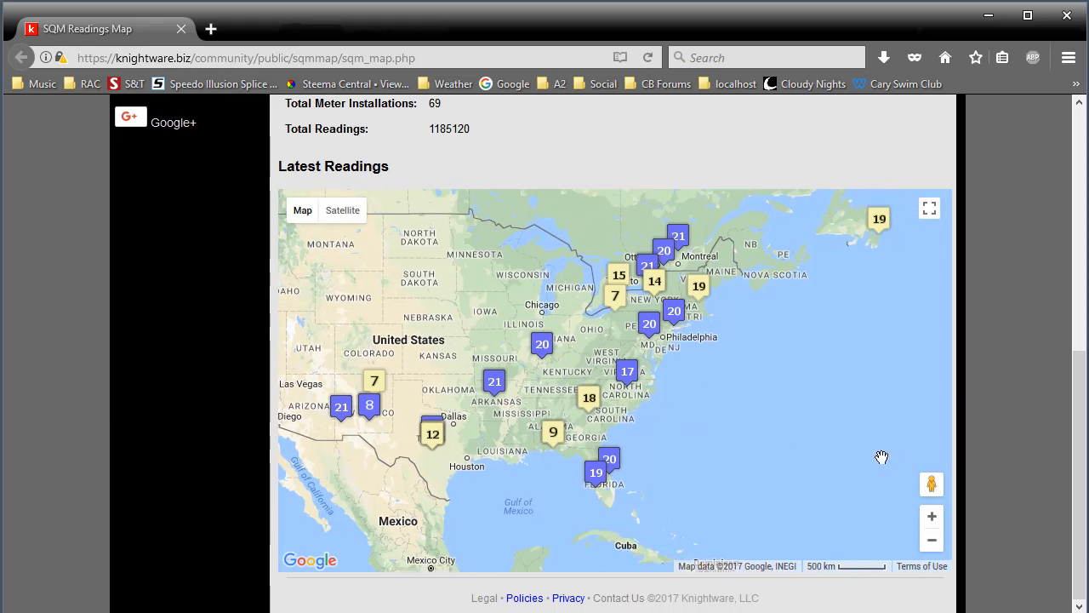
click(931, 517)
click(932, 518)
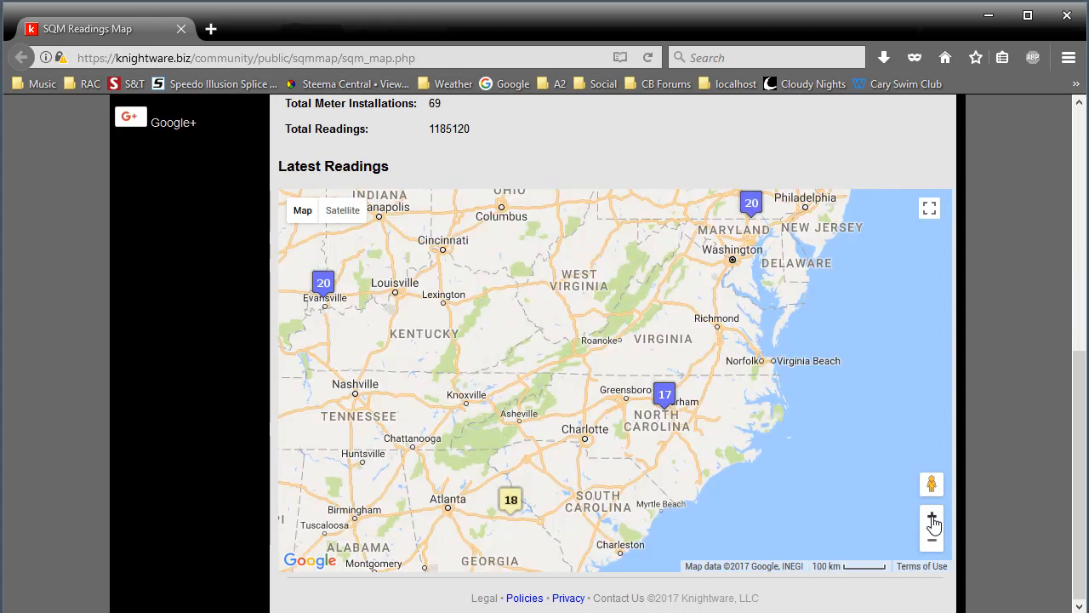
click(932, 517)
drag(796, 503, 733, 455)
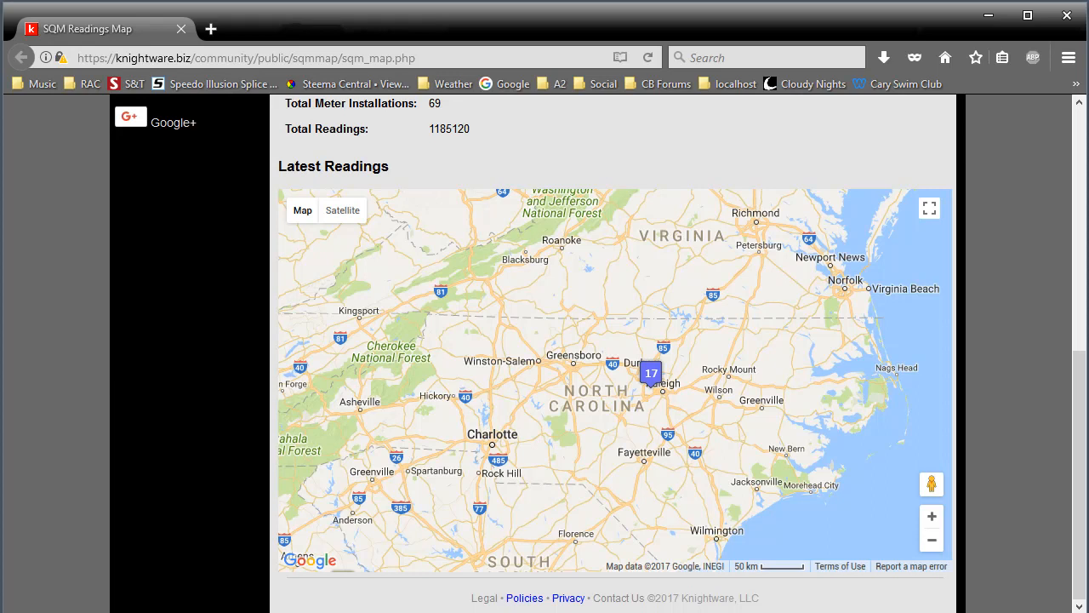
click(1067, 15)
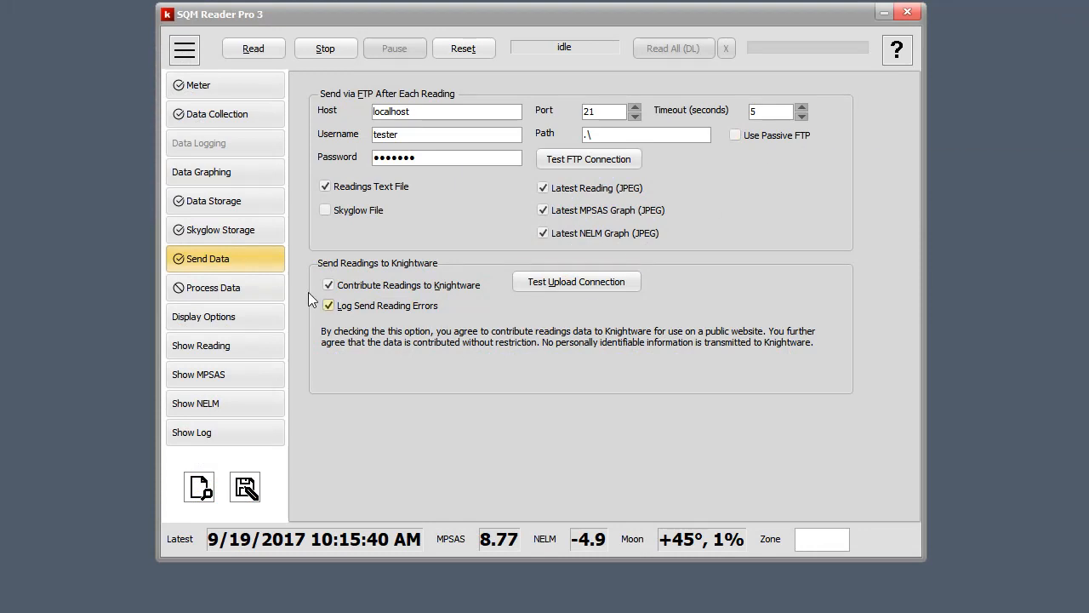
Enable sending the readings text file to the DoSkyglow.bat processor after each reading.
click(224, 290)
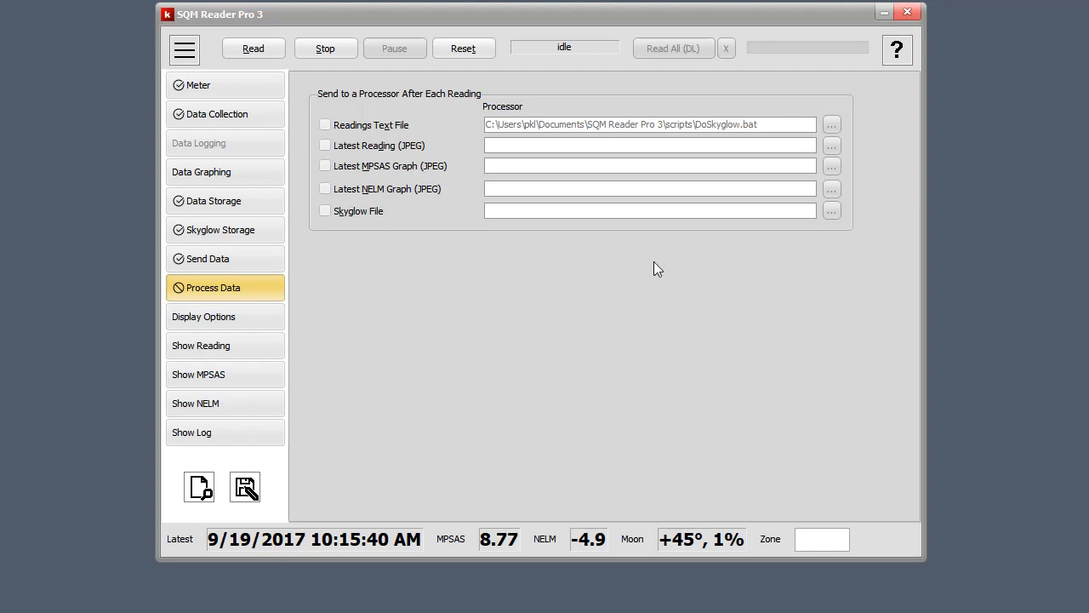
click(324, 125)
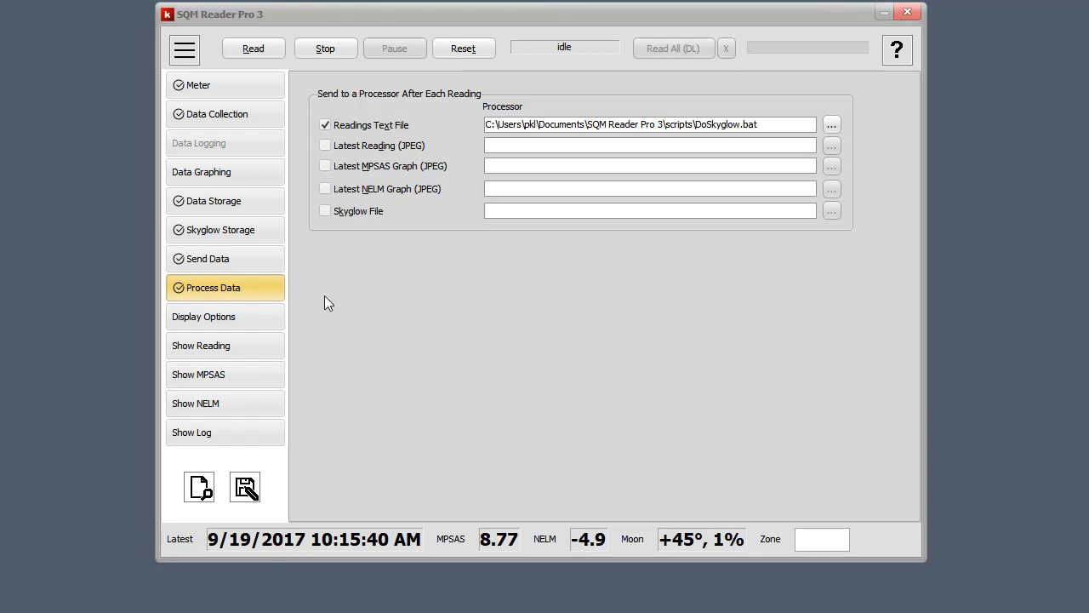
Try the Temperature in °C, Show Hints and Show Atlas Zone display options, restoring each to its original setting.
click(238, 318)
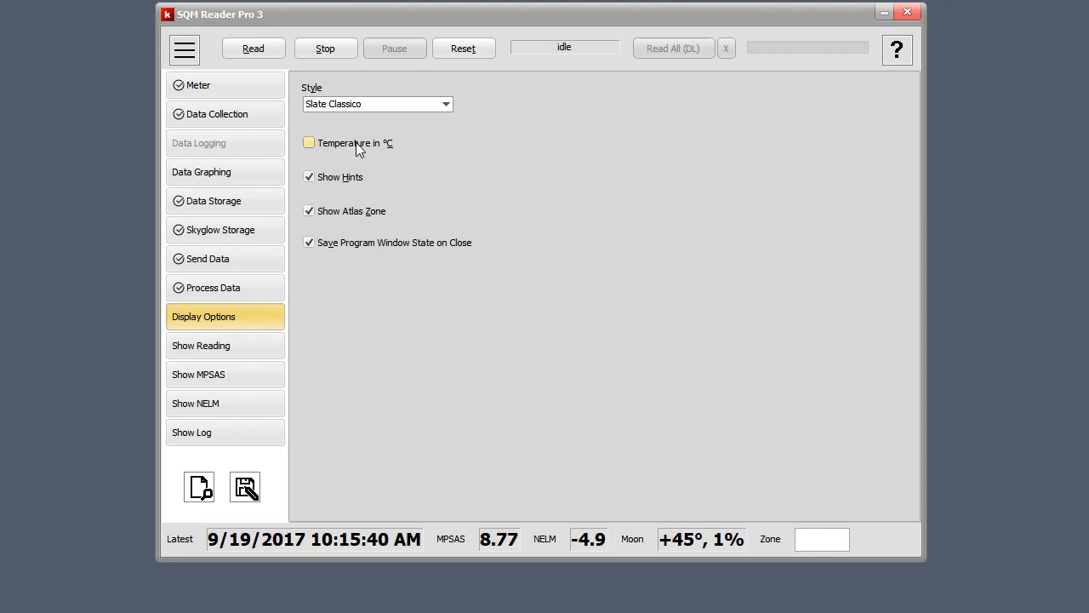
click(309, 144)
click(309, 145)
click(308, 177)
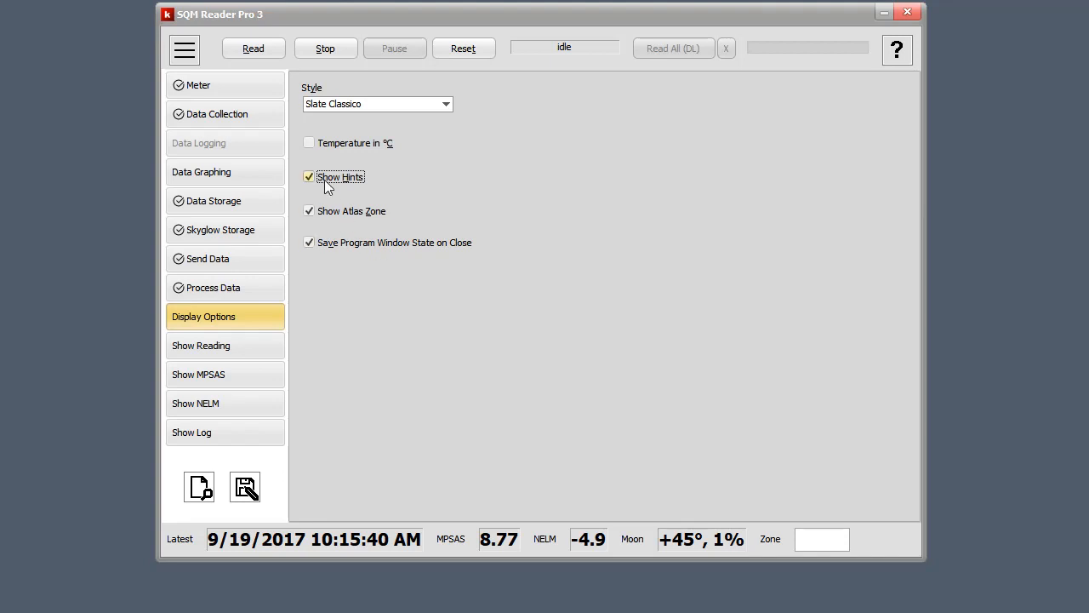
click(310, 212)
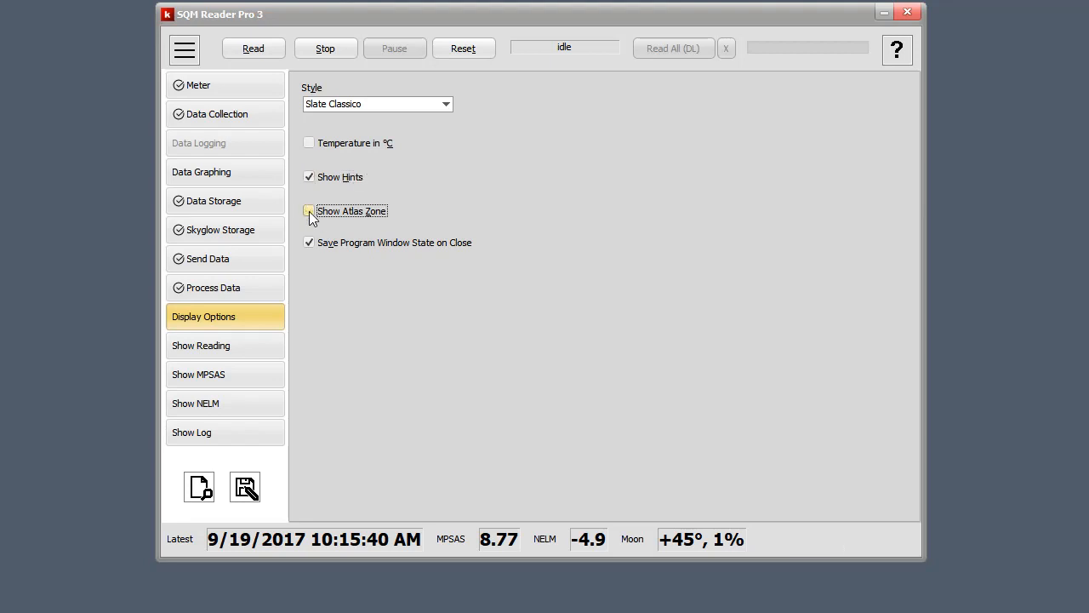
click(310, 212)
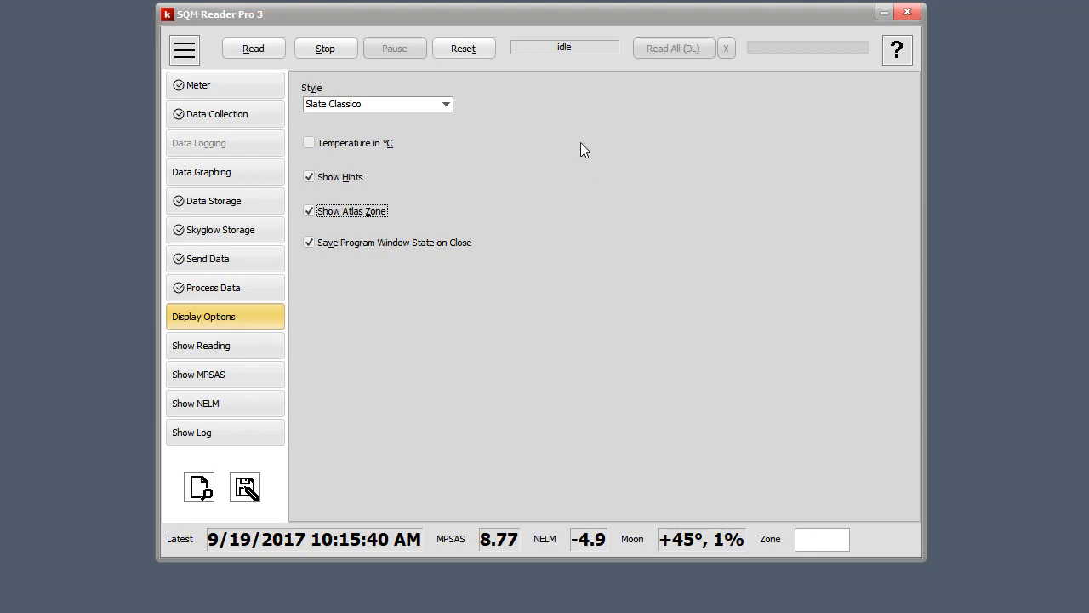
Try the Charcoal Dark Slate, Diamond and Windows10 display styles, then restore Slate Classico.
click(445, 105)
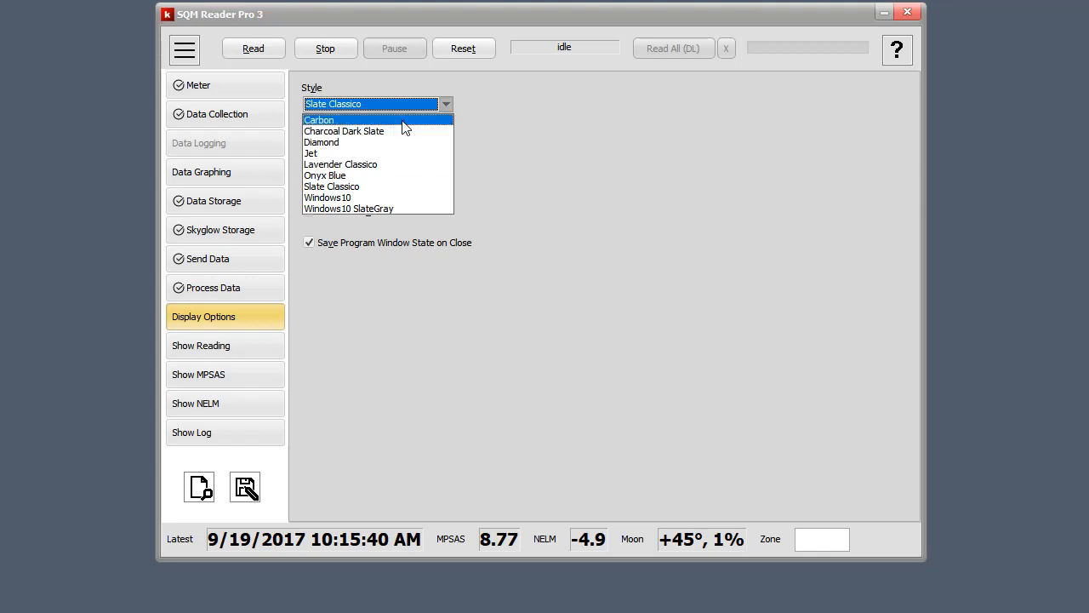
click(389, 133)
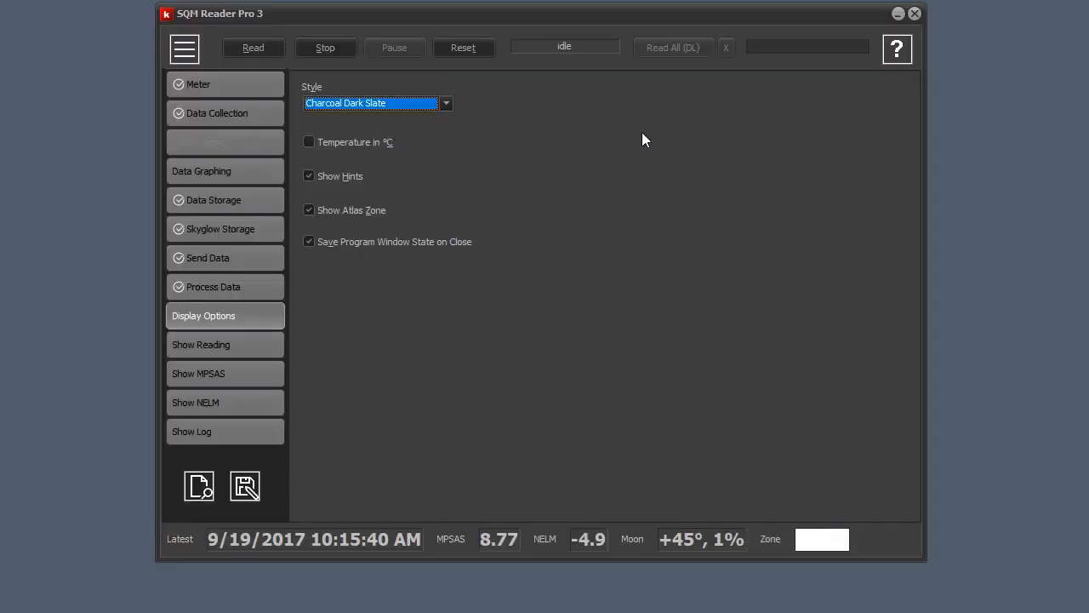
click(446, 103)
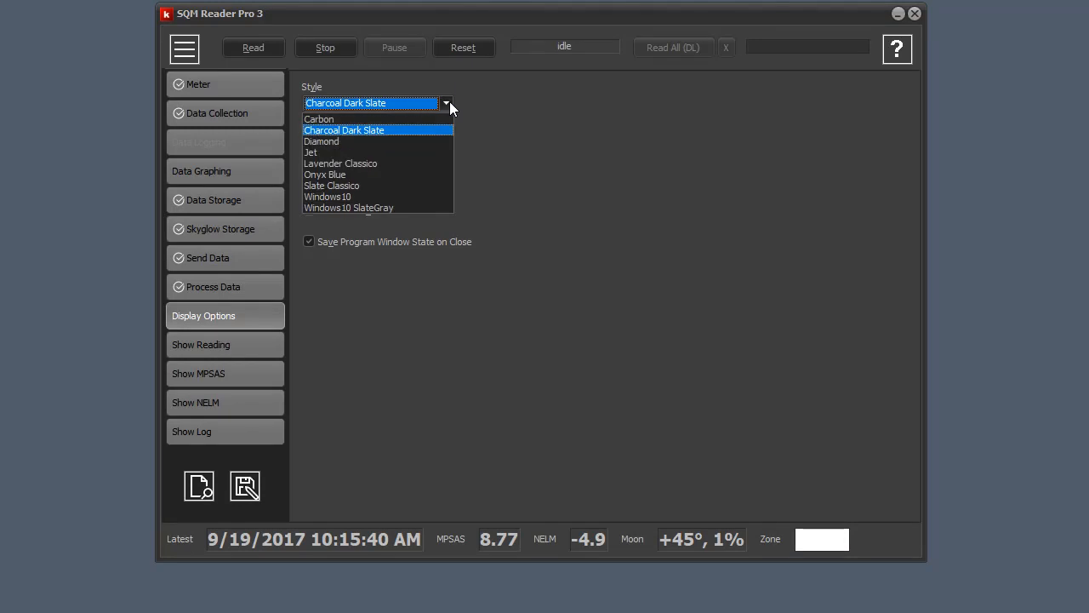
click(397, 140)
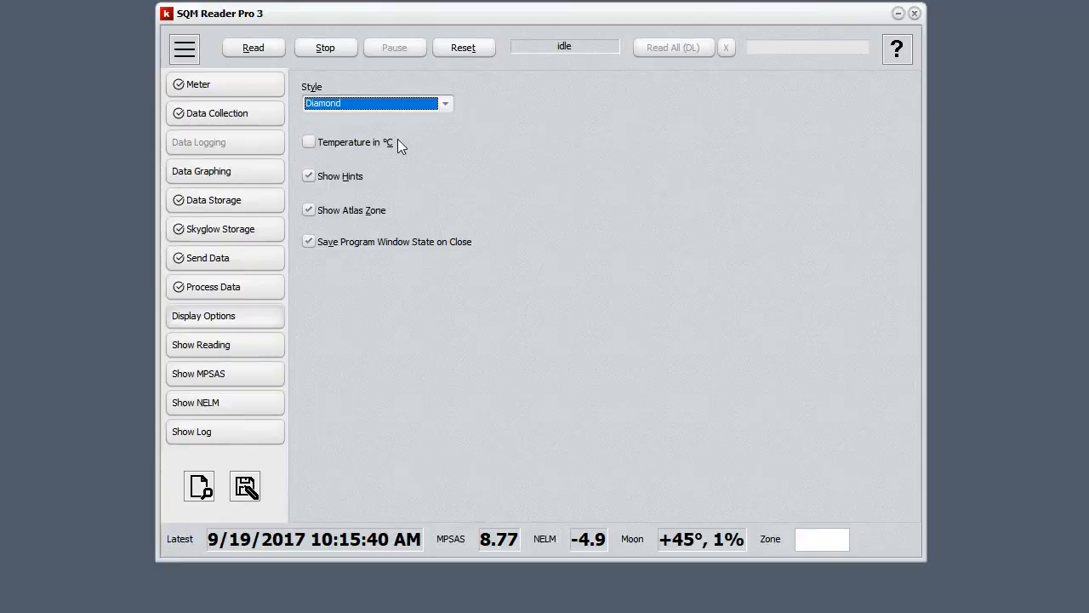
click(445, 103)
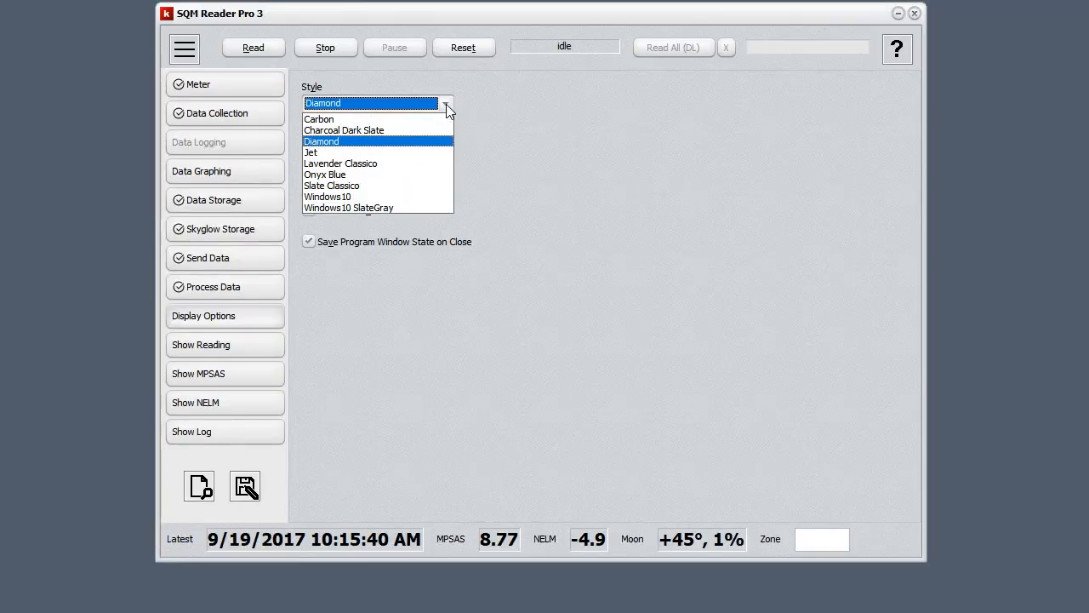
click(344, 198)
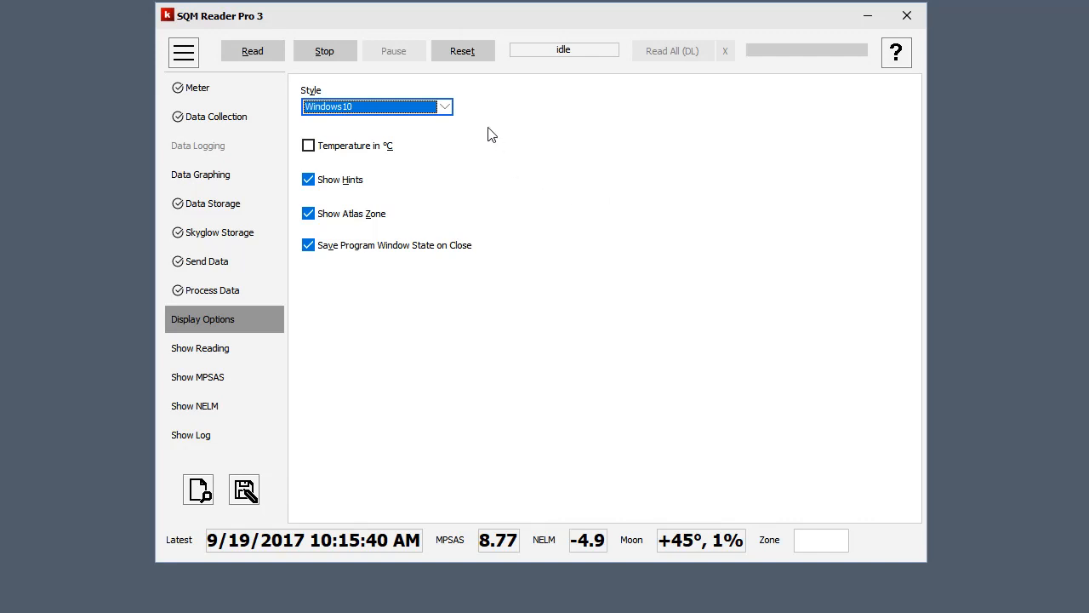
click(446, 110)
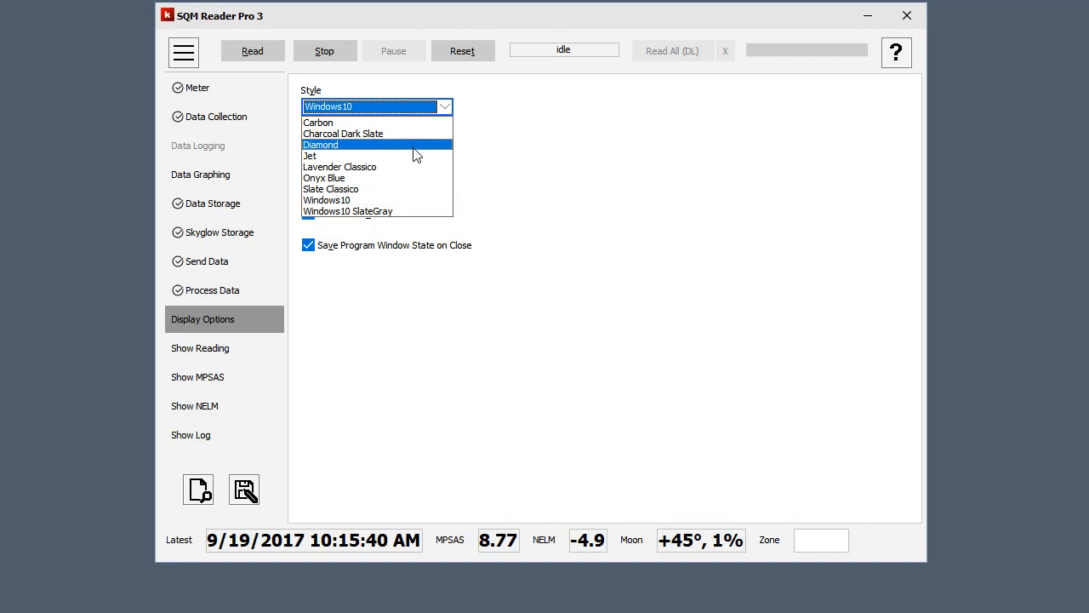
click(381, 195)
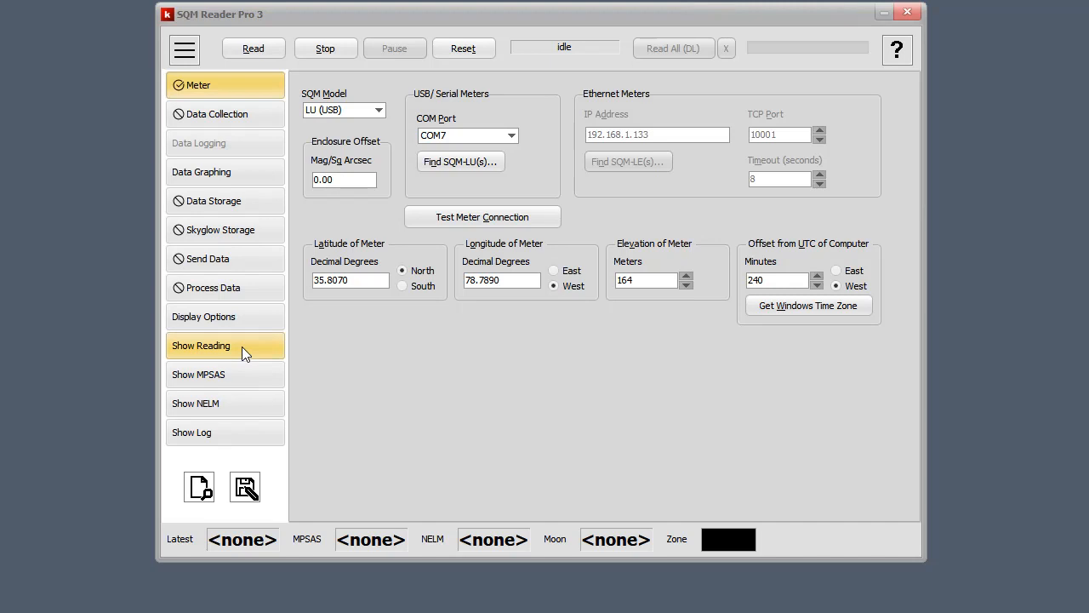
View the NELM graph, the MPSAS graph and the reading details with no data loaded.
click(235, 404)
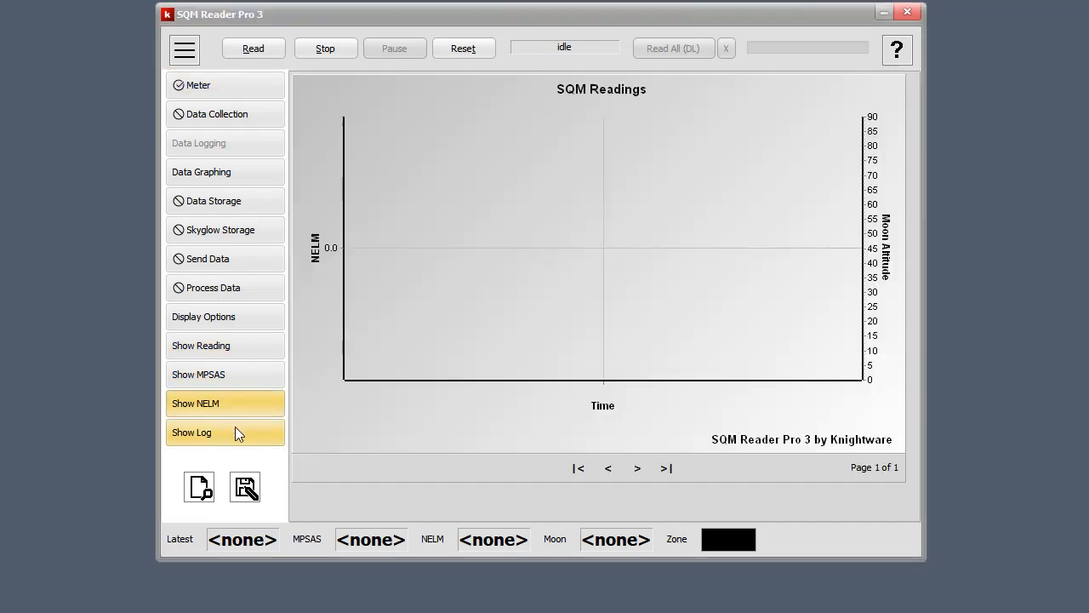
click(240, 367)
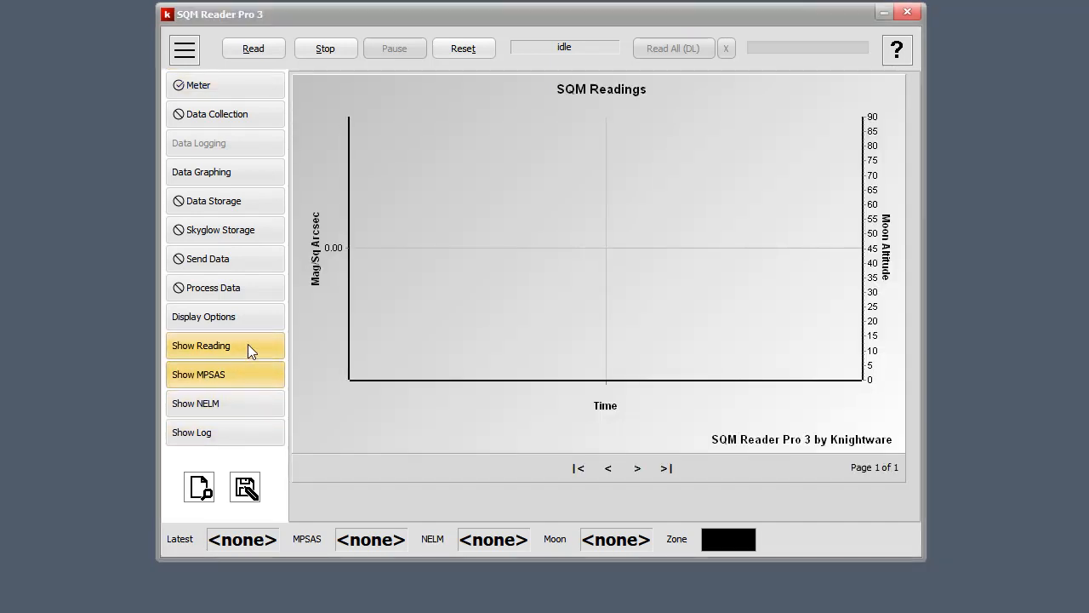
click(247, 346)
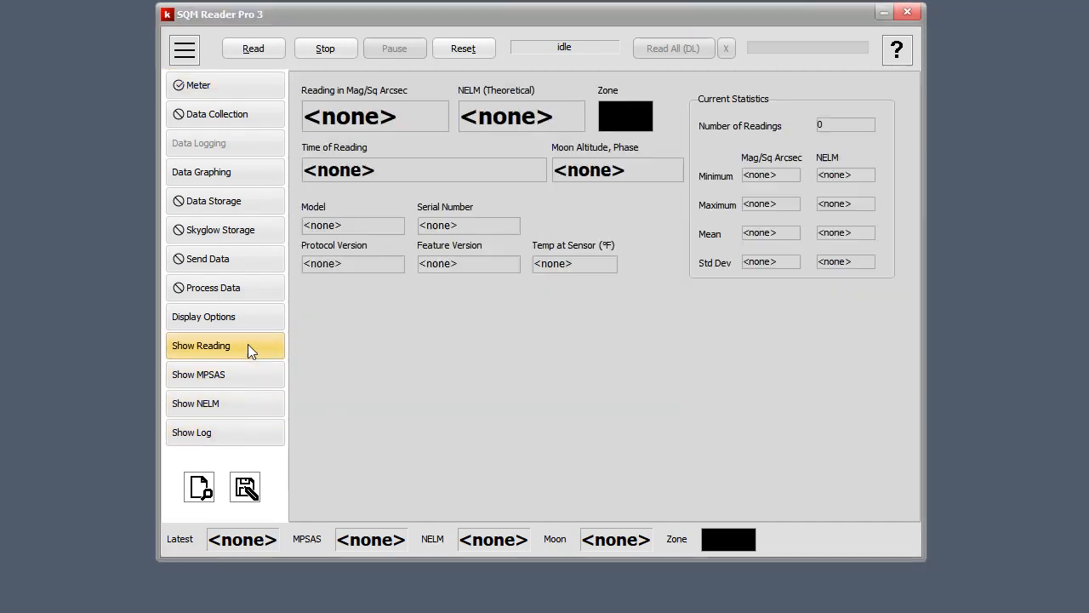
Load the saved readings file ClockAlign15min-2.txt from the readings-test folder.
click(197, 486)
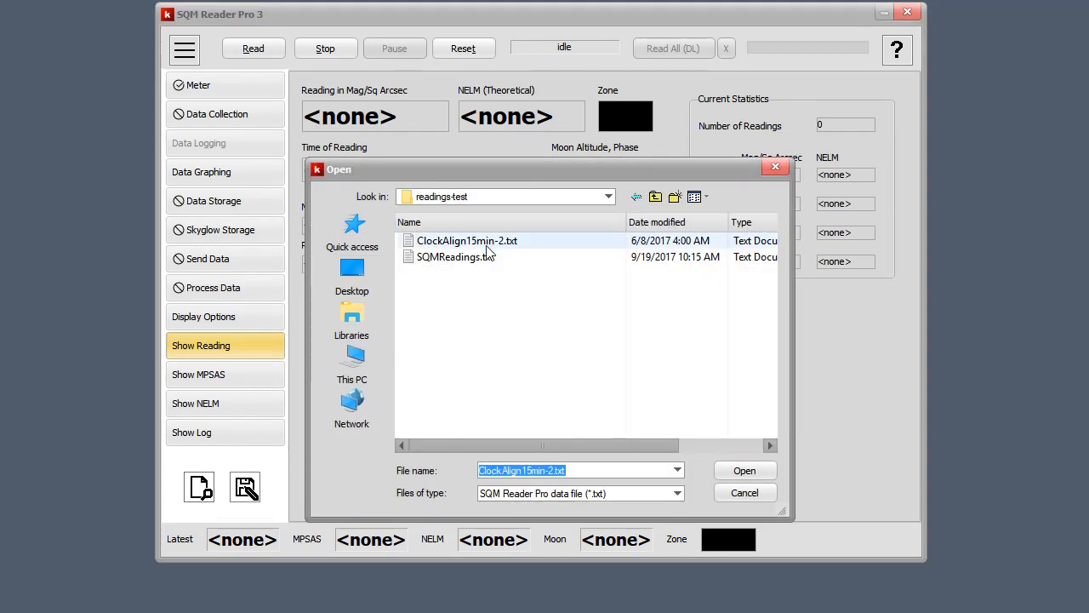
double_click(486, 243)
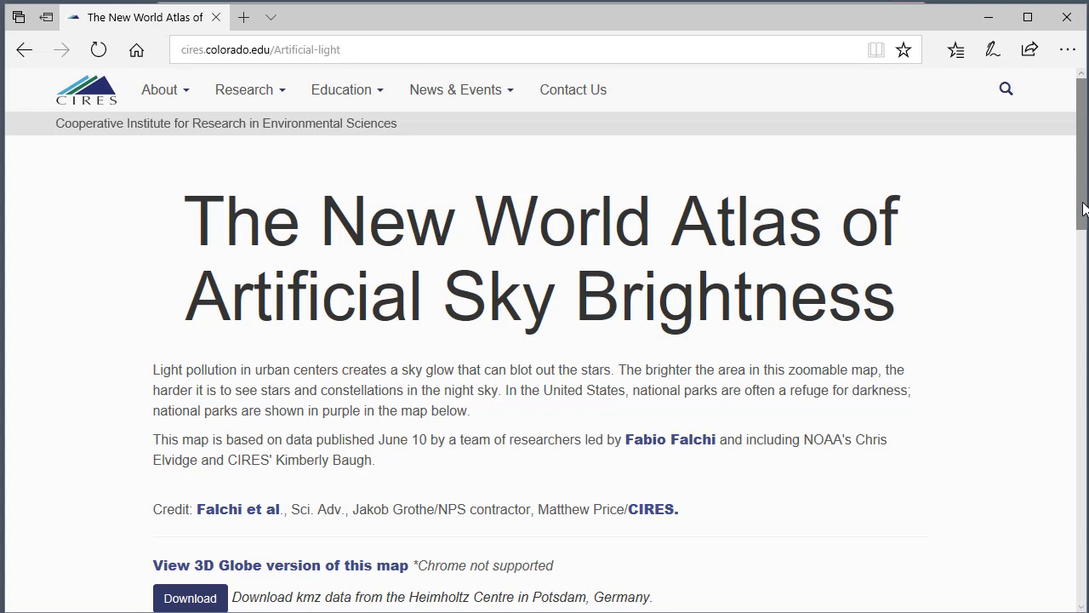
Examine the light pollution map and its color legend on the New World Atlas page, then close the browser.
drag(1084, 209, 1085, 332)
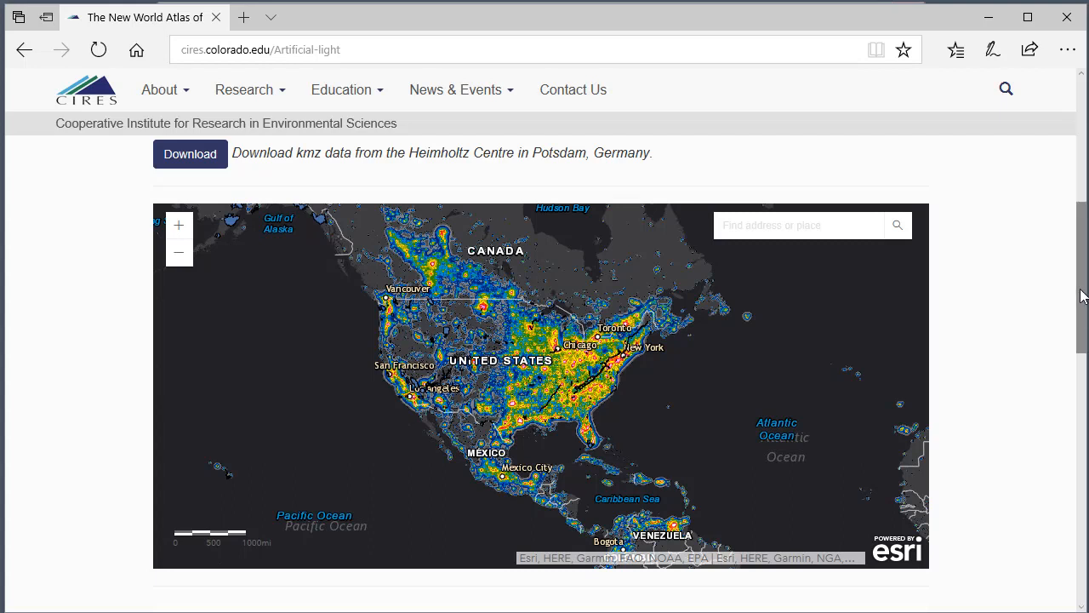
drag(1082, 295, 1088, 430)
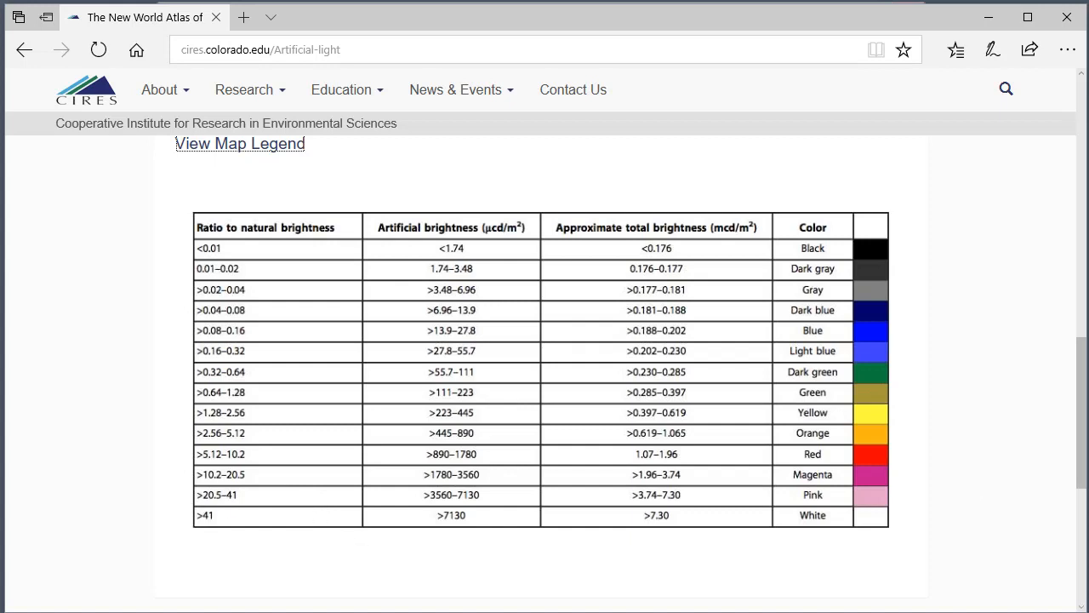
click(1067, 17)
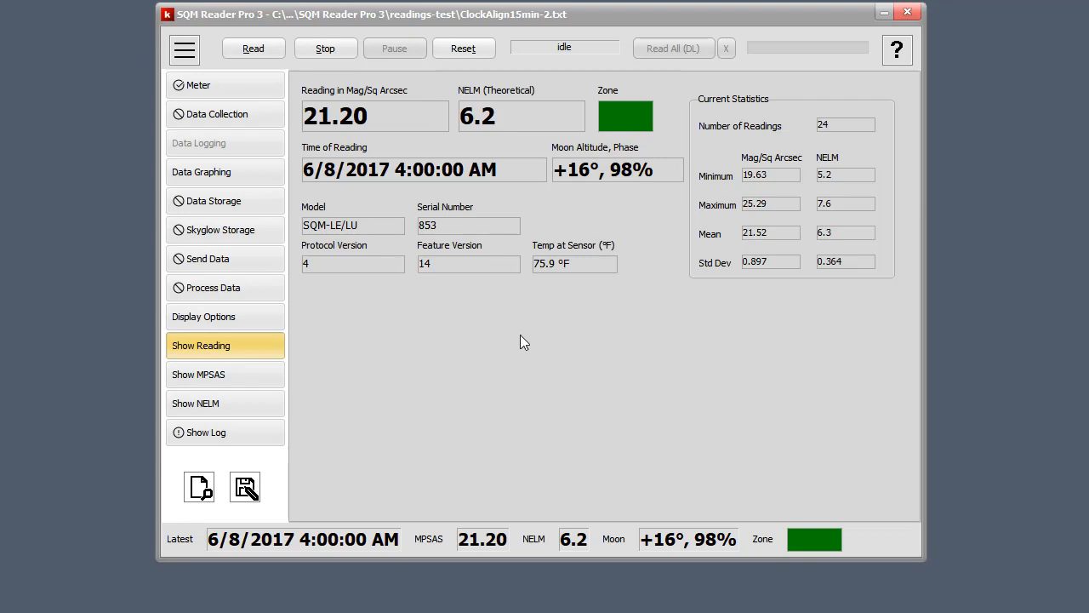
Review the loaded file's MPSAS and NELM graphs with the moon altitude, plus the status log messages.
click(237, 380)
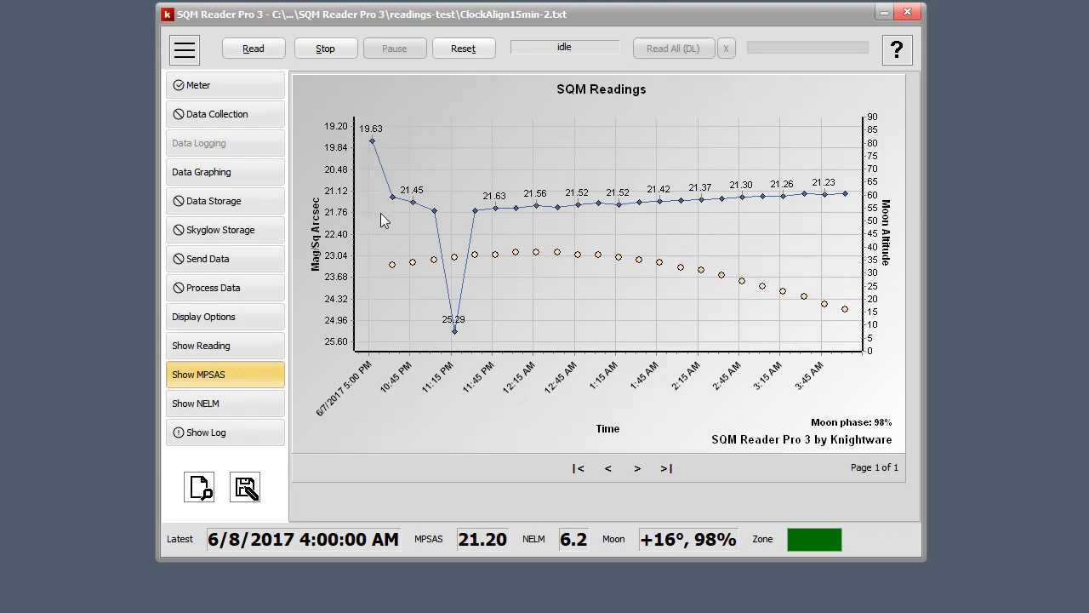
mouse_move(393, 201)
mouse_move(392, 268)
click(263, 401)
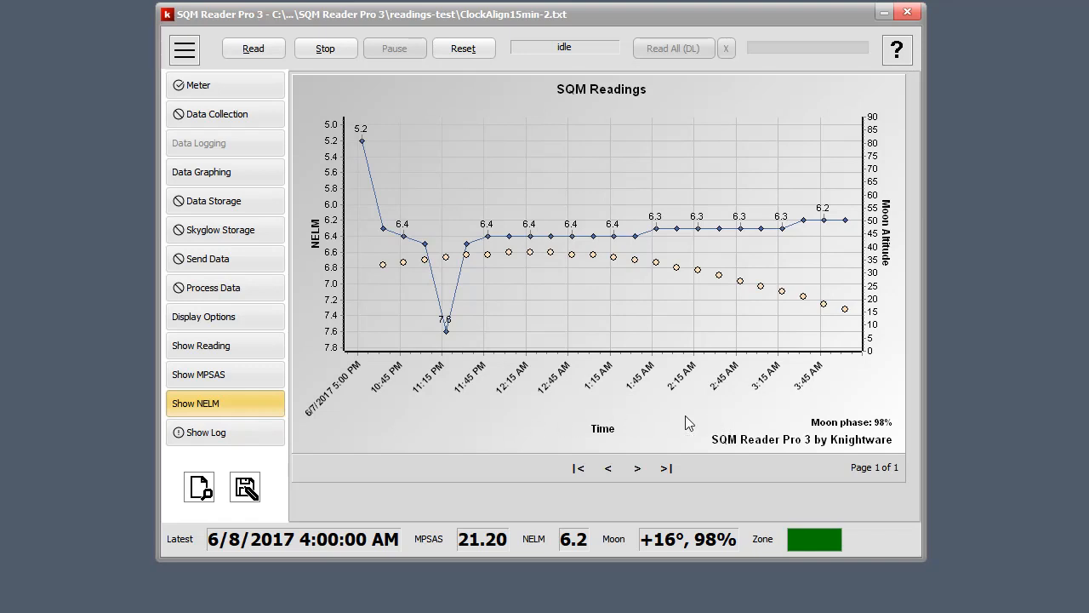
click(255, 435)
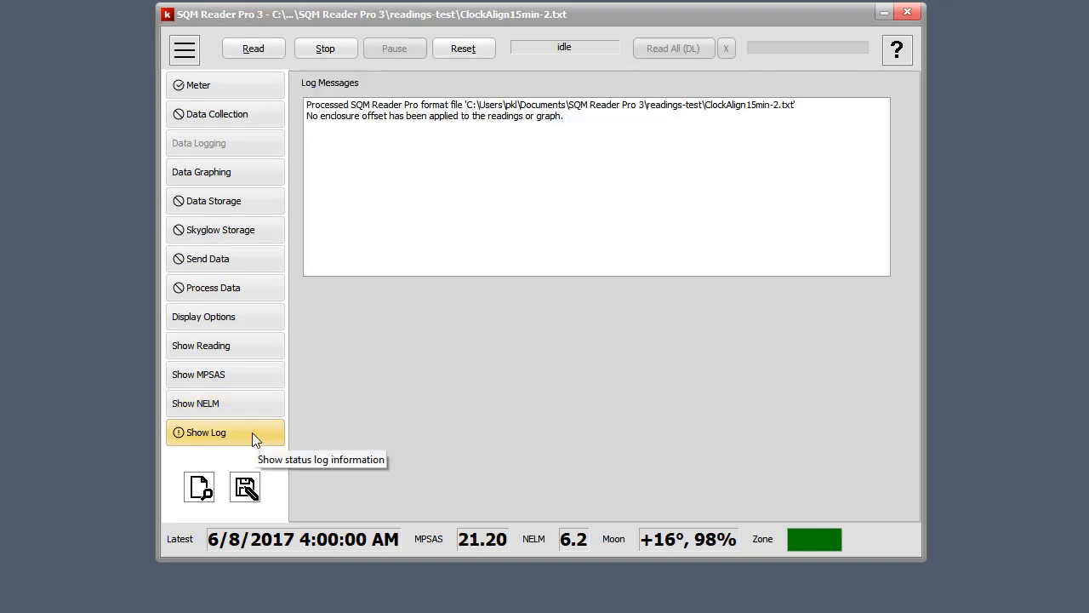
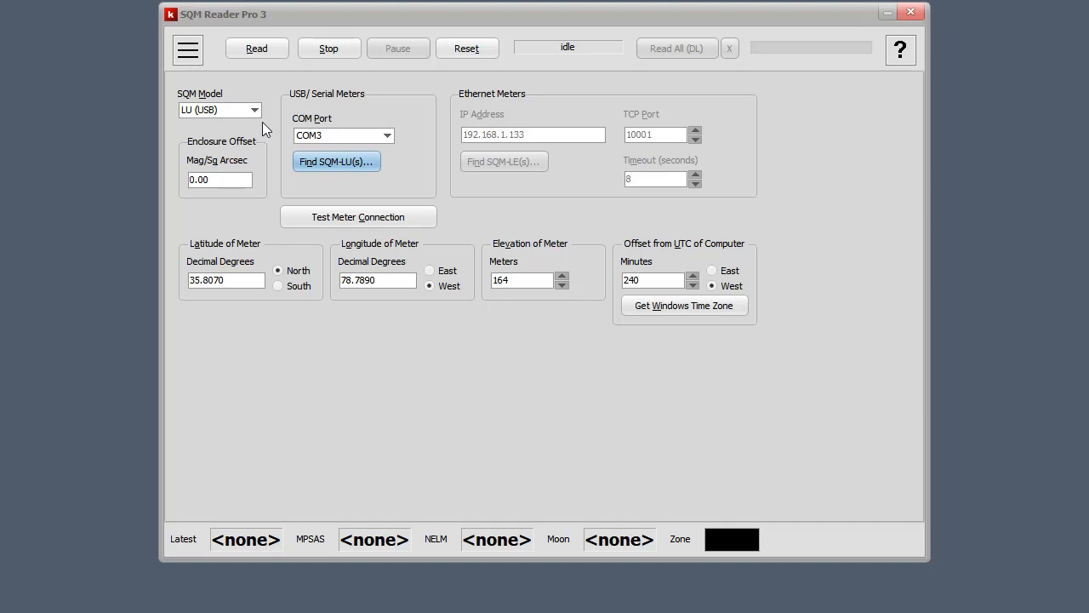
Set the SQM model to LU-DL (USB) and expand the settings navigation.
click(253, 112)
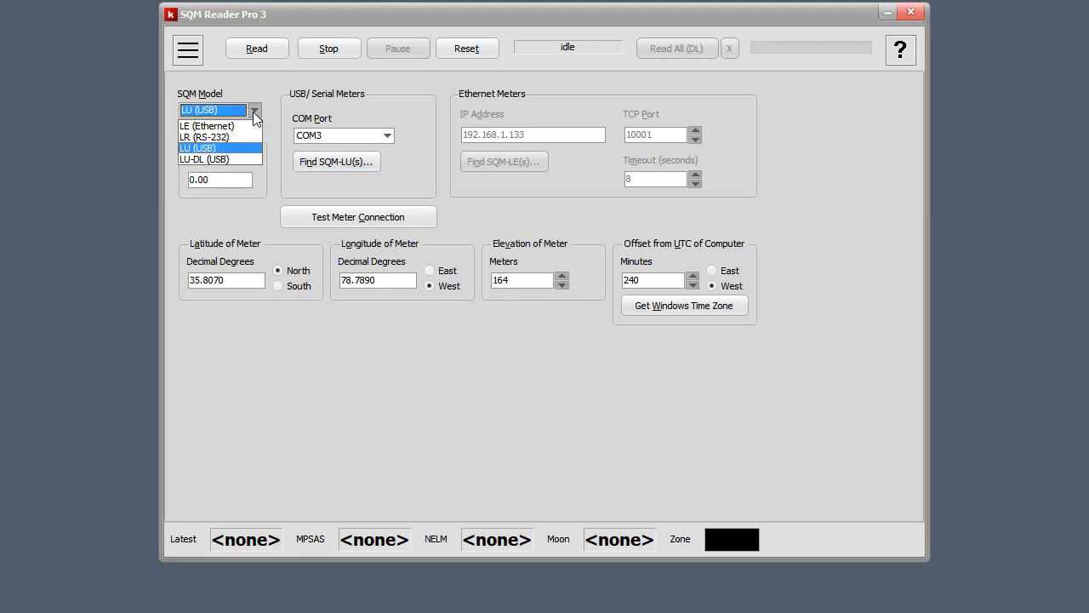
click(217, 159)
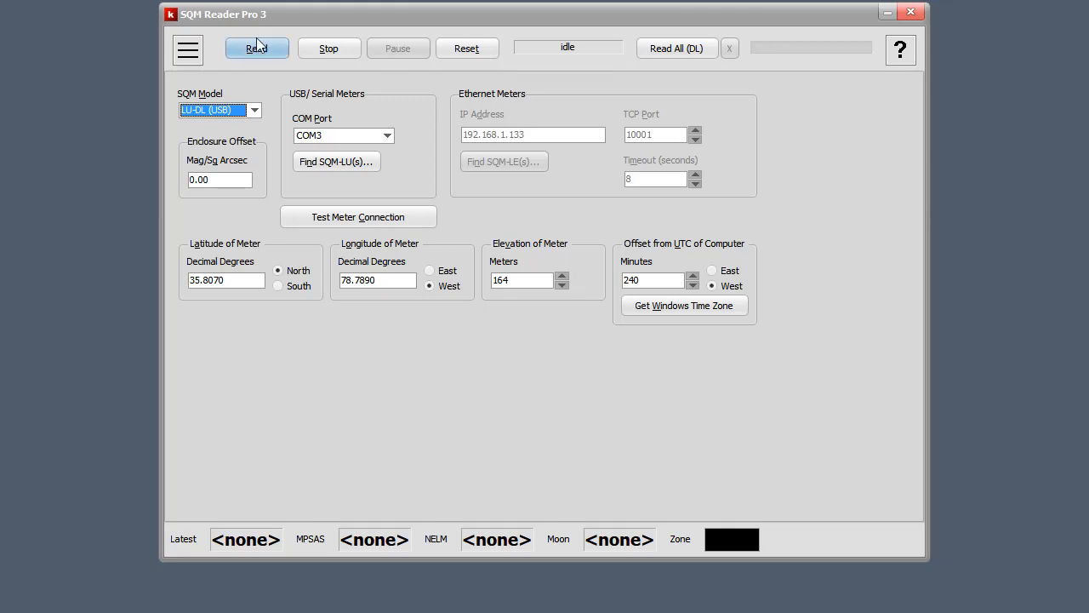
click(188, 51)
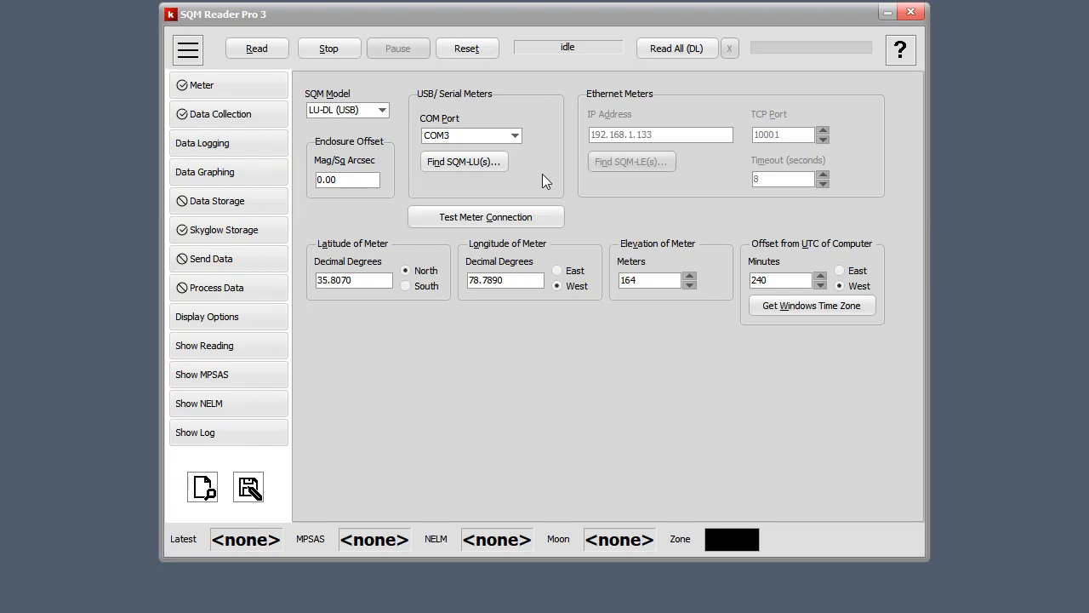
Search for the connected SQM-LU meter's COM port and dismiss the result.
click(488, 163)
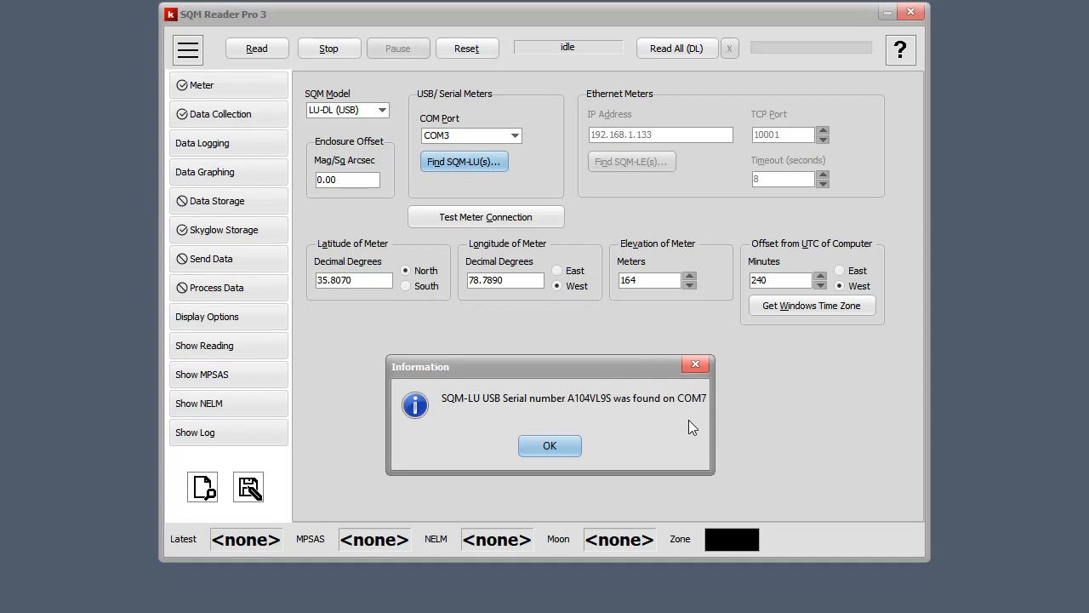
click(571, 446)
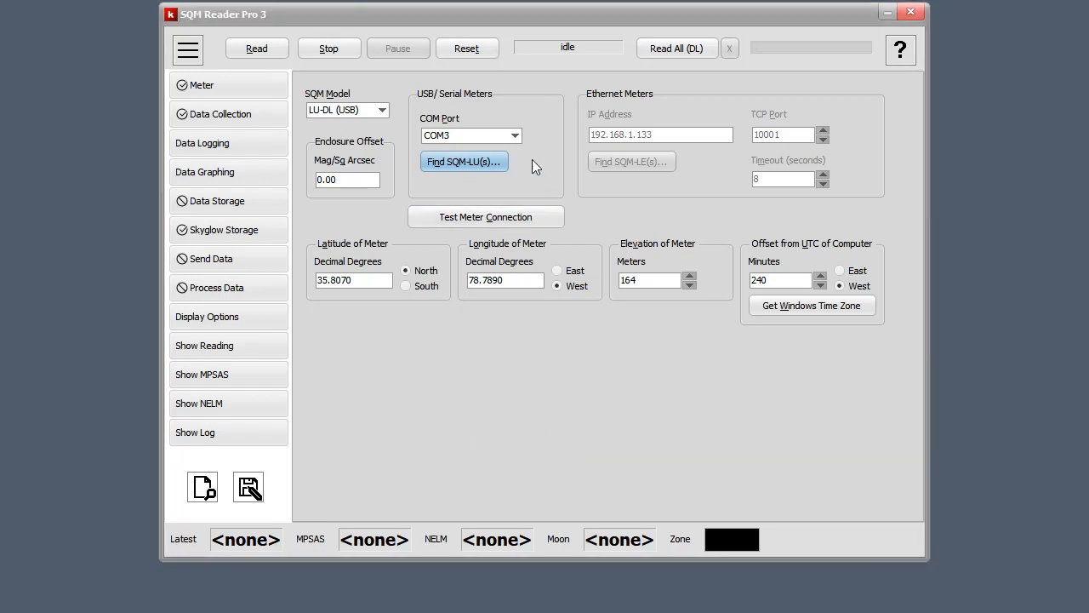
Set the meter's COM port to COM7, test the meter connection and dismiss the result.
click(514, 135)
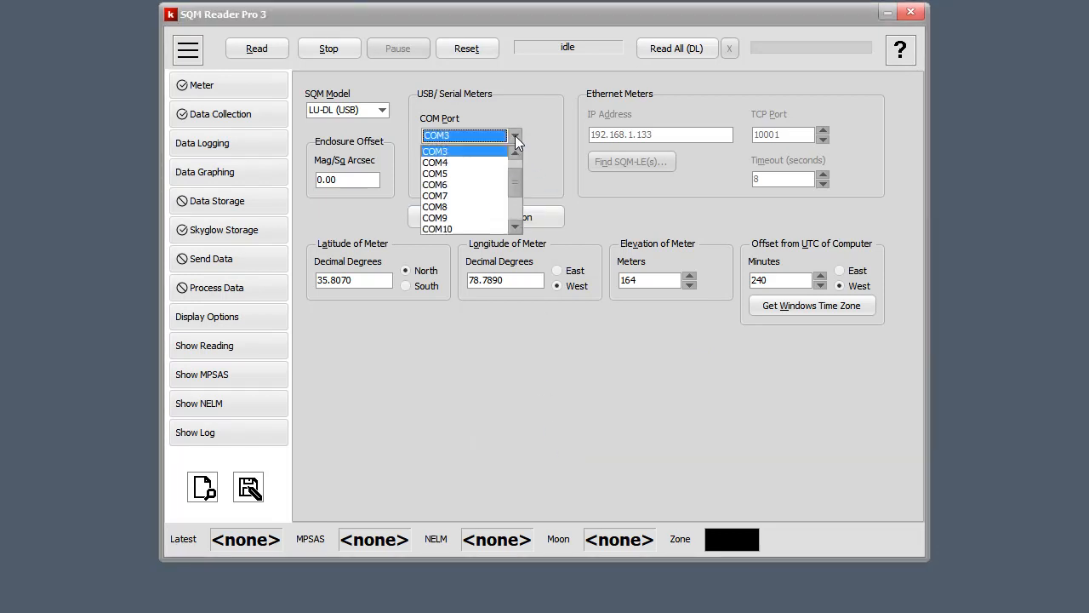
click(458, 198)
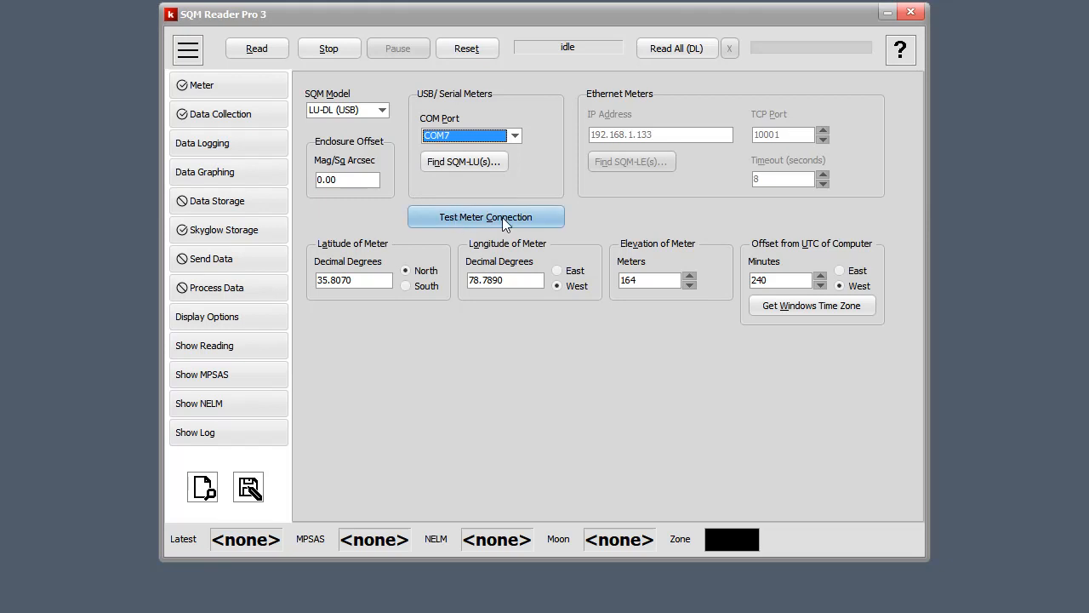
click(549, 220)
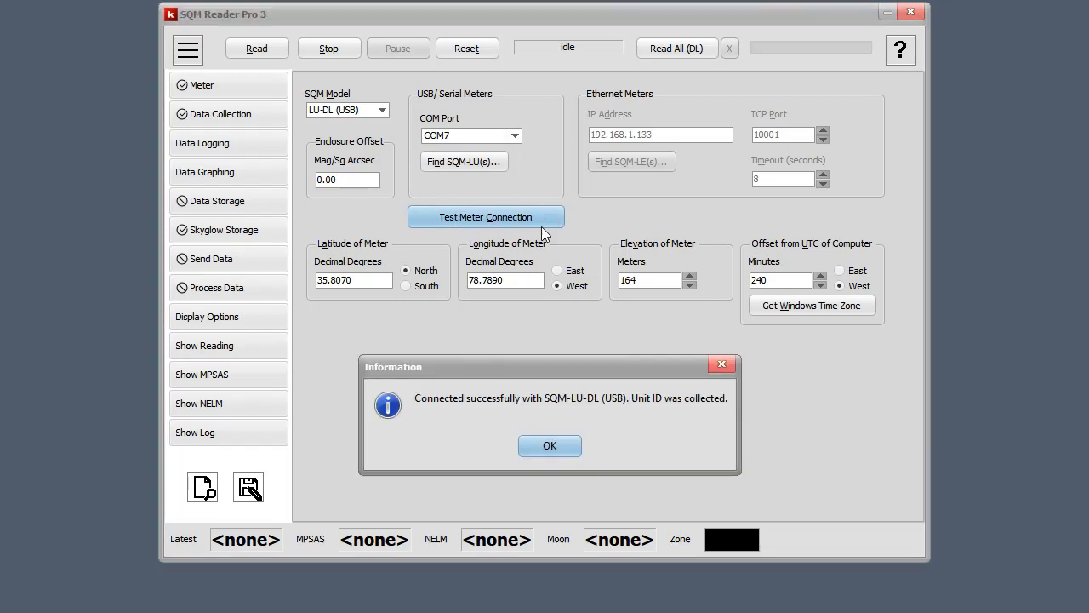
click(554, 448)
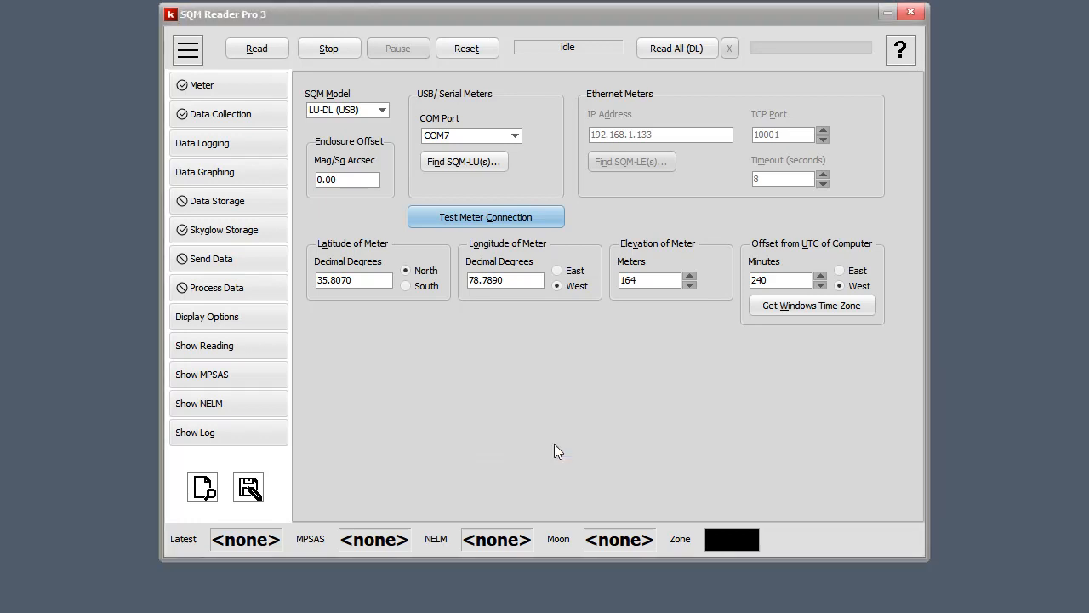
Show the meter status in the data logging settings, and decline the confirmation for erasing all logged readings.
click(243, 140)
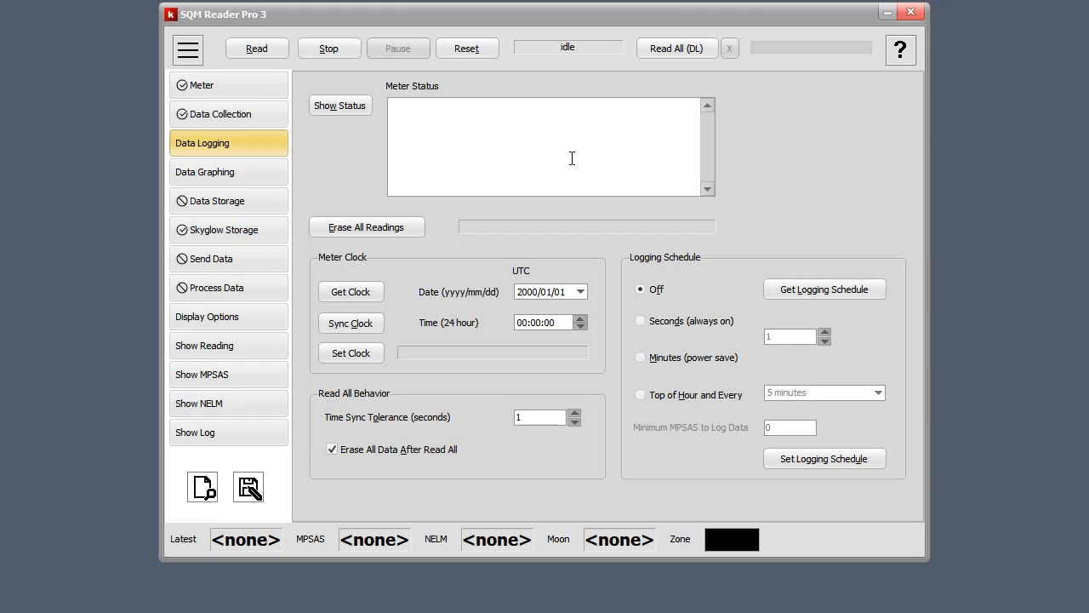
click(353, 106)
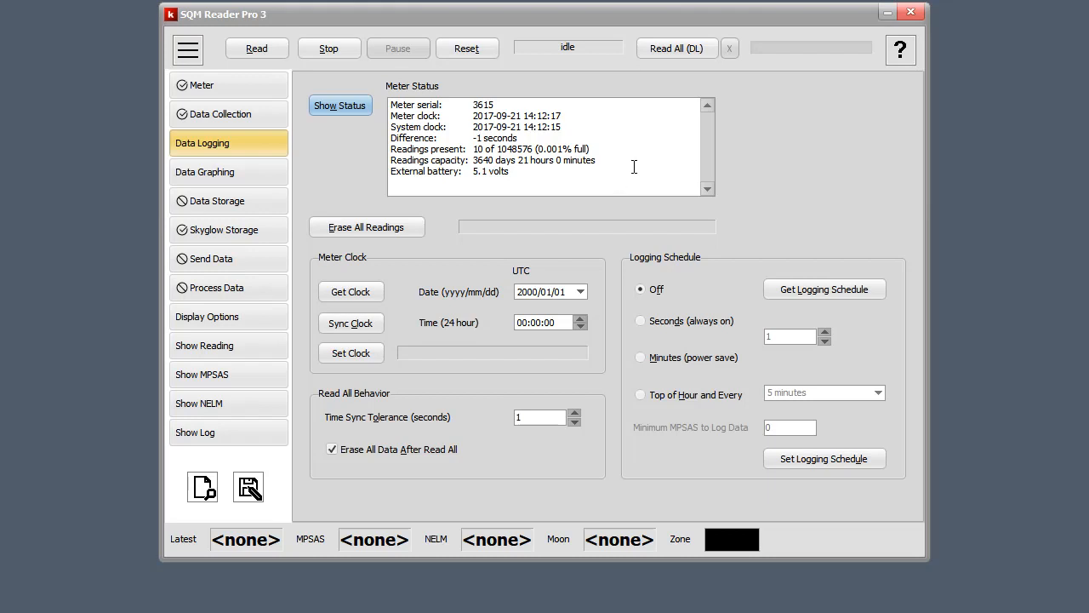
click(415, 230)
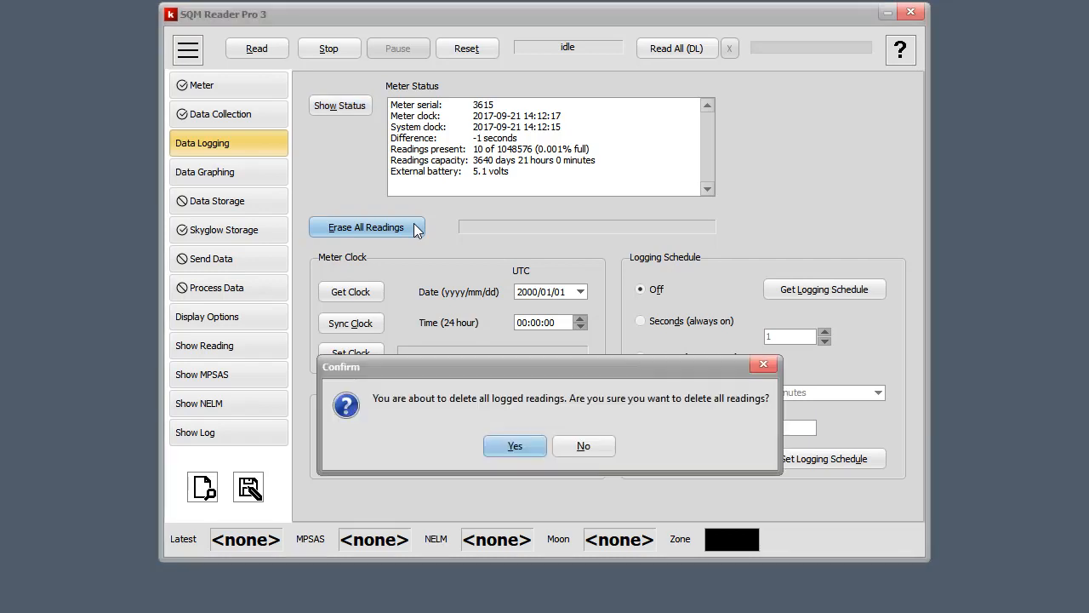
click(584, 446)
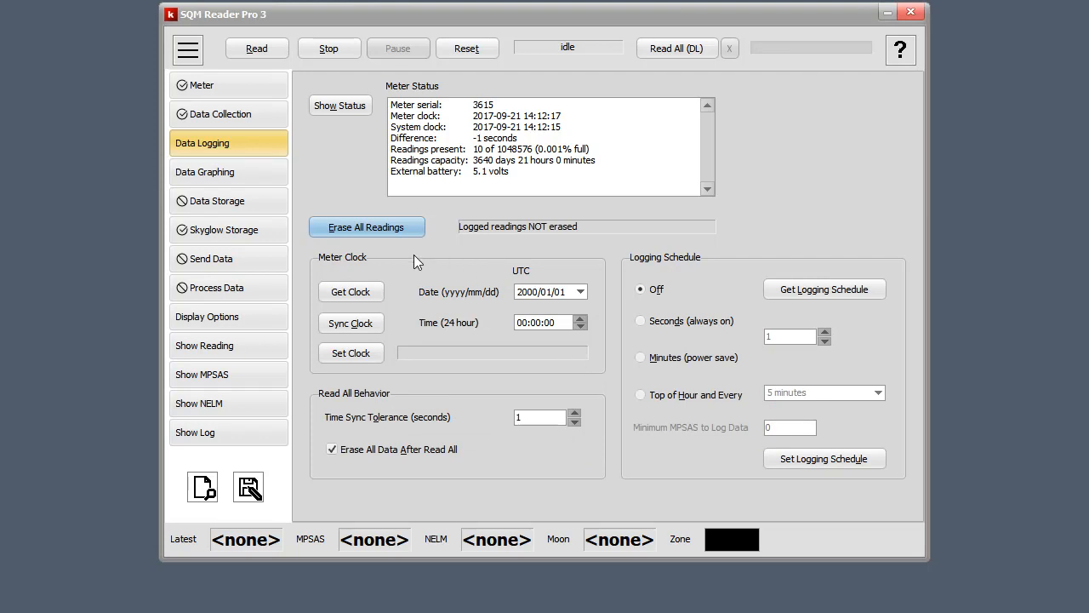
Retrieve the meter's clock and its logging schedule.
click(379, 294)
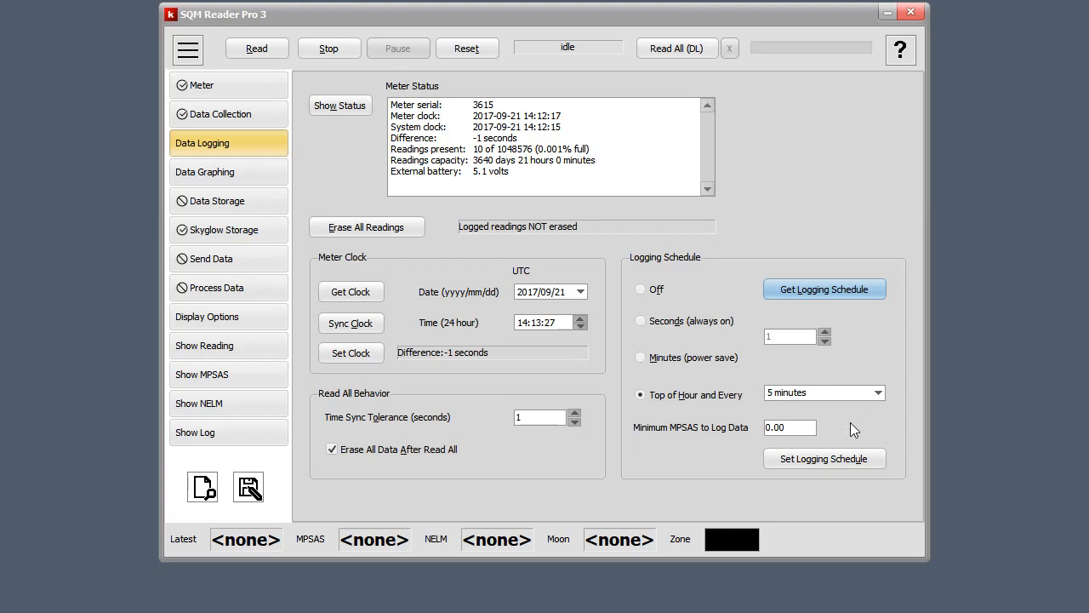
click(867, 463)
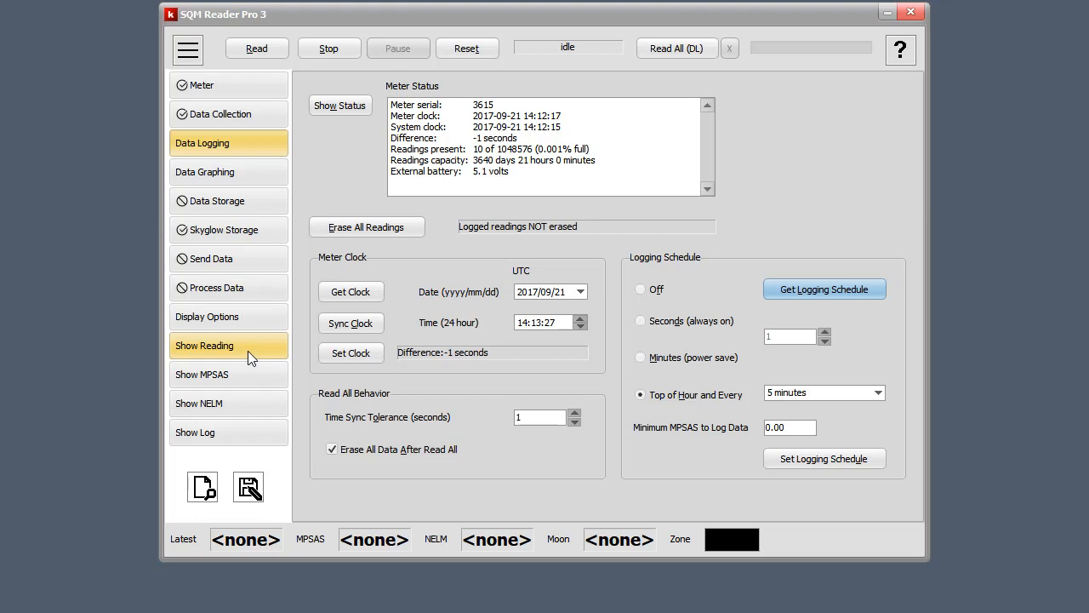
Check the data storage settings and turn off saving of the Skyglow file.
click(251, 200)
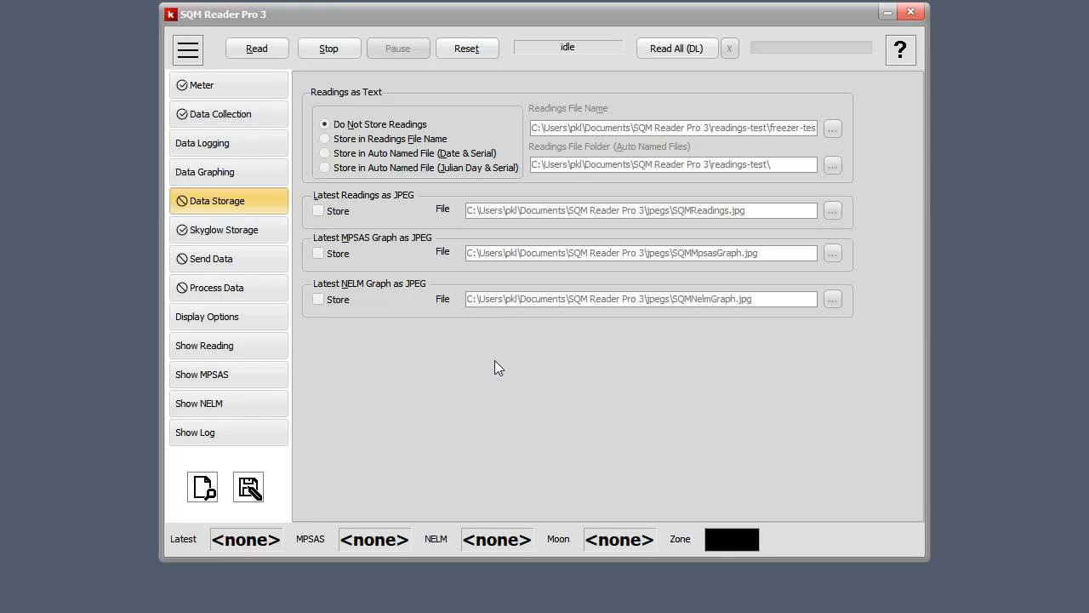
click(231, 233)
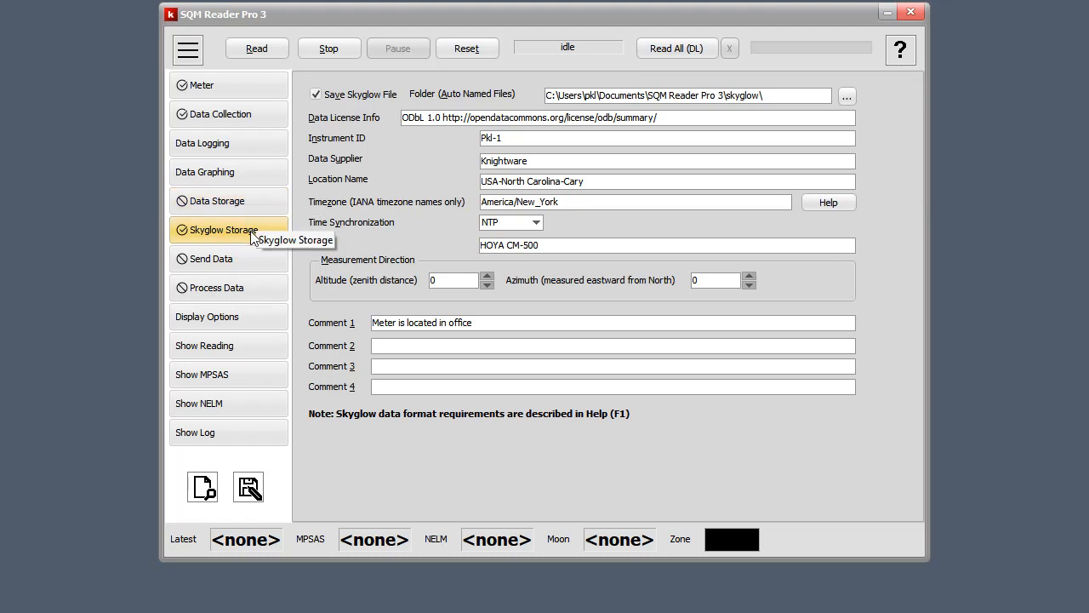
click(316, 95)
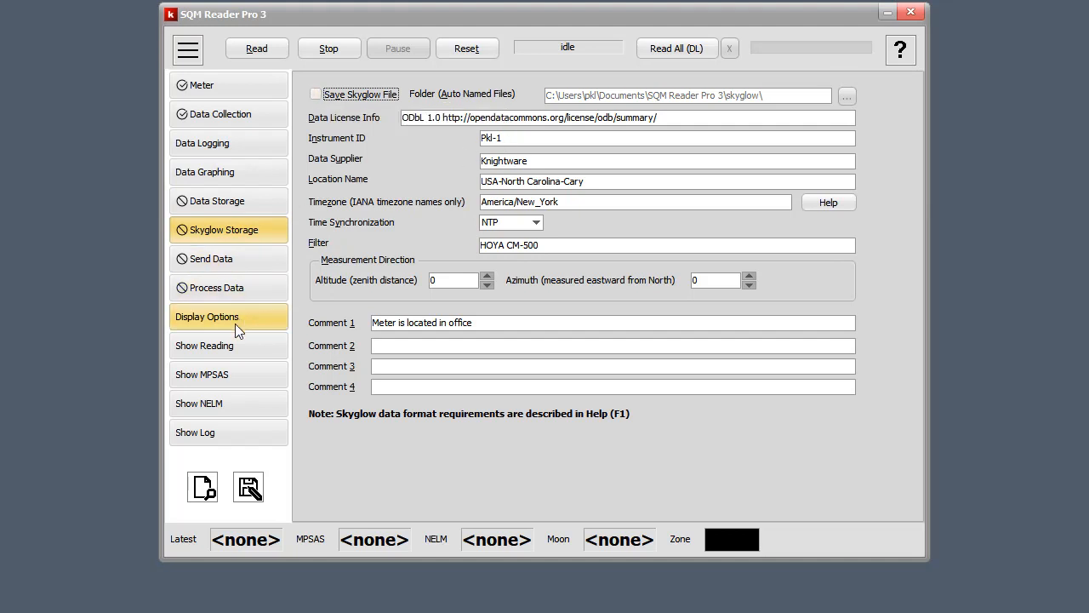
Read all logged data into the reading display, keeping the readings in the meter and syncing its clock to the PC.
click(228, 345)
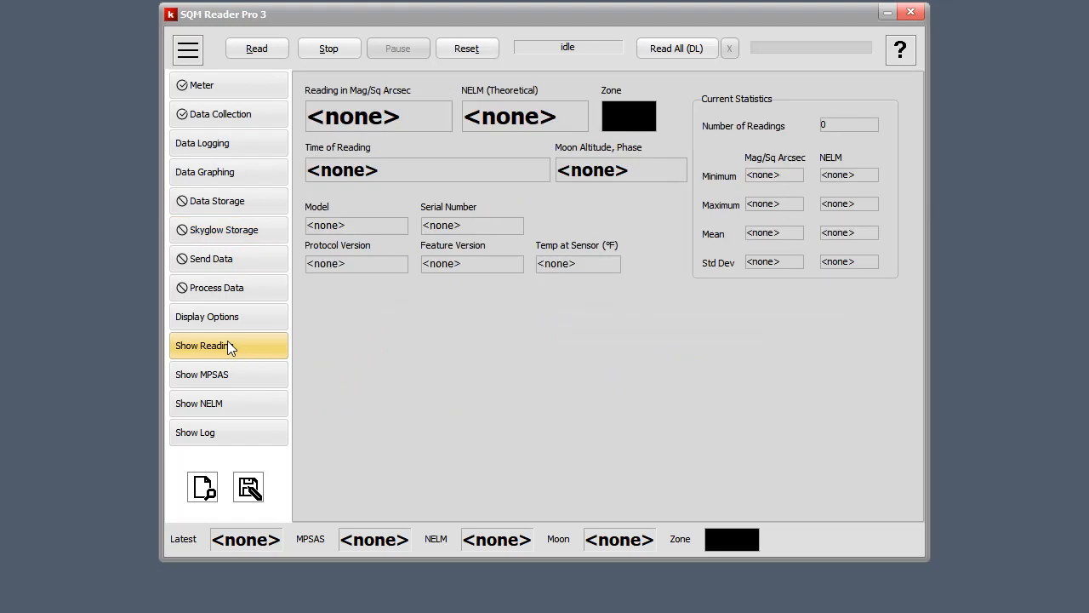
click(691, 50)
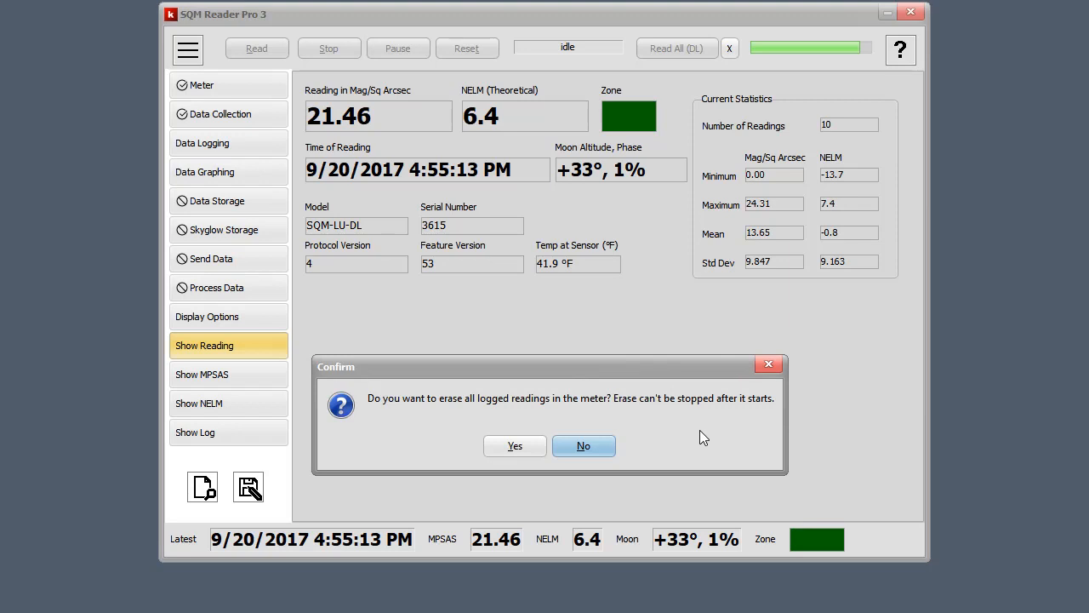
click(599, 445)
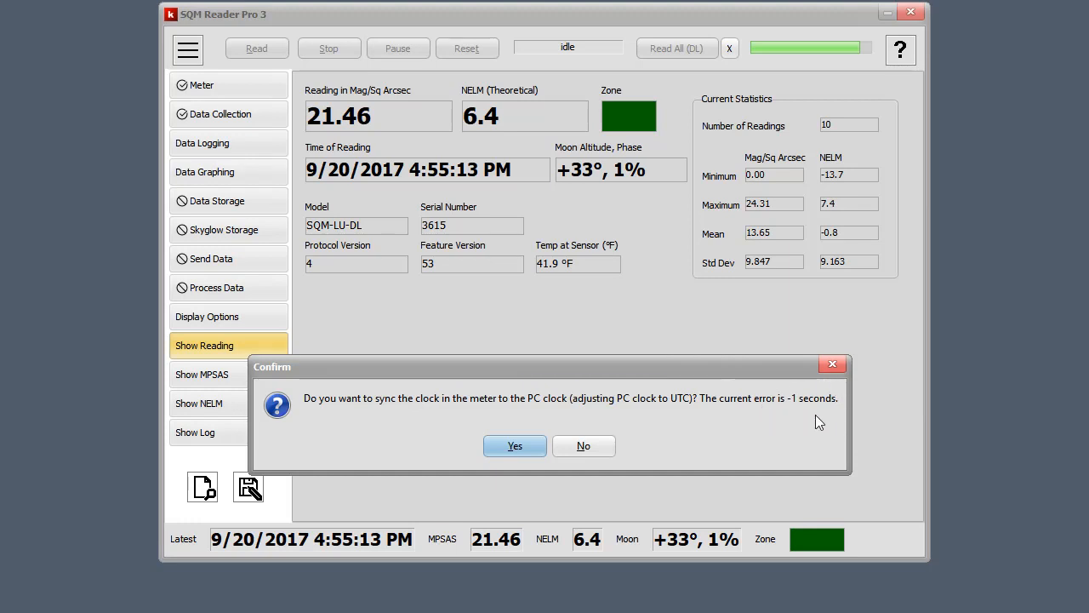
click(516, 452)
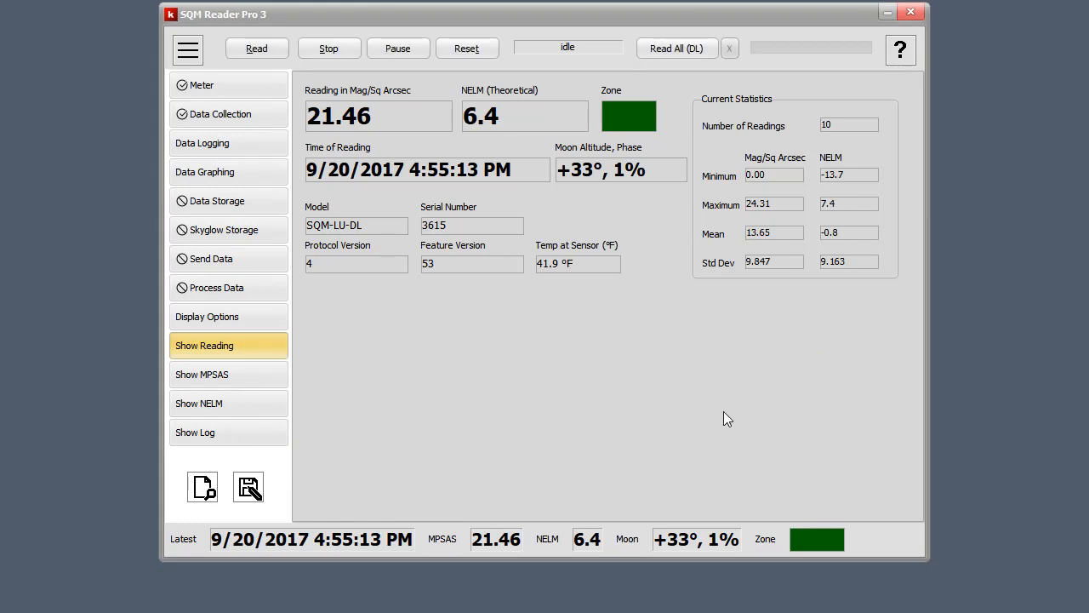
View the MPSAS graph of the retrieved readings, and erase all logged readings from the meter.
click(271, 374)
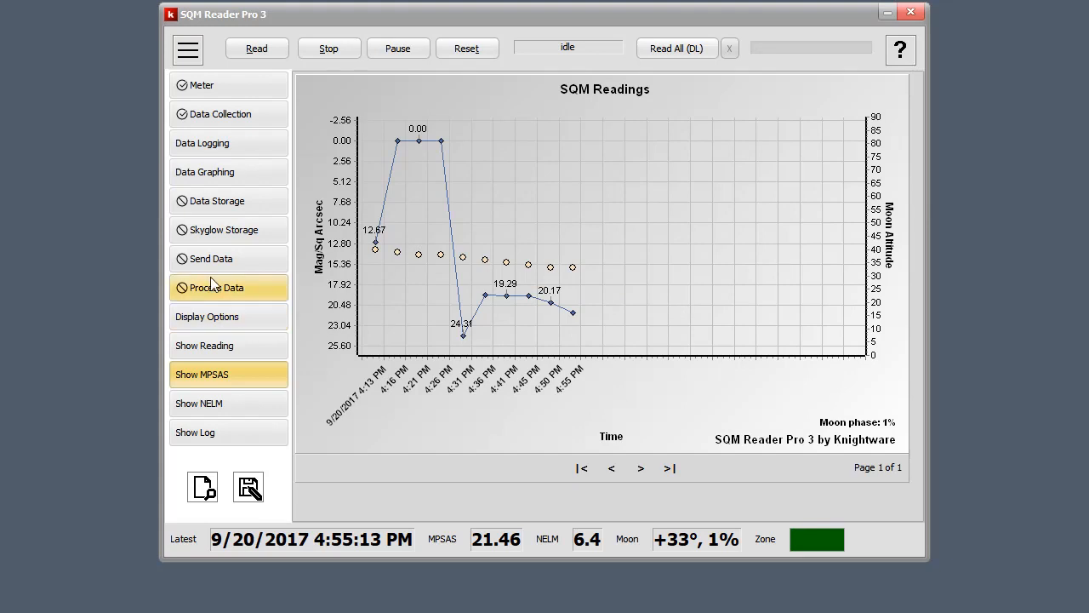
click(238, 146)
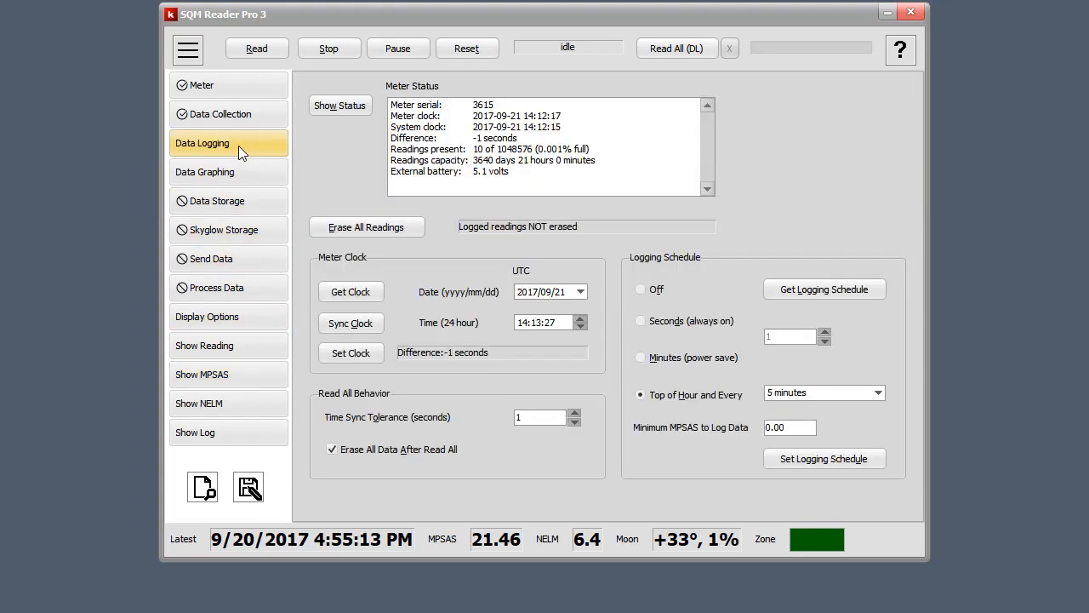
click(410, 228)
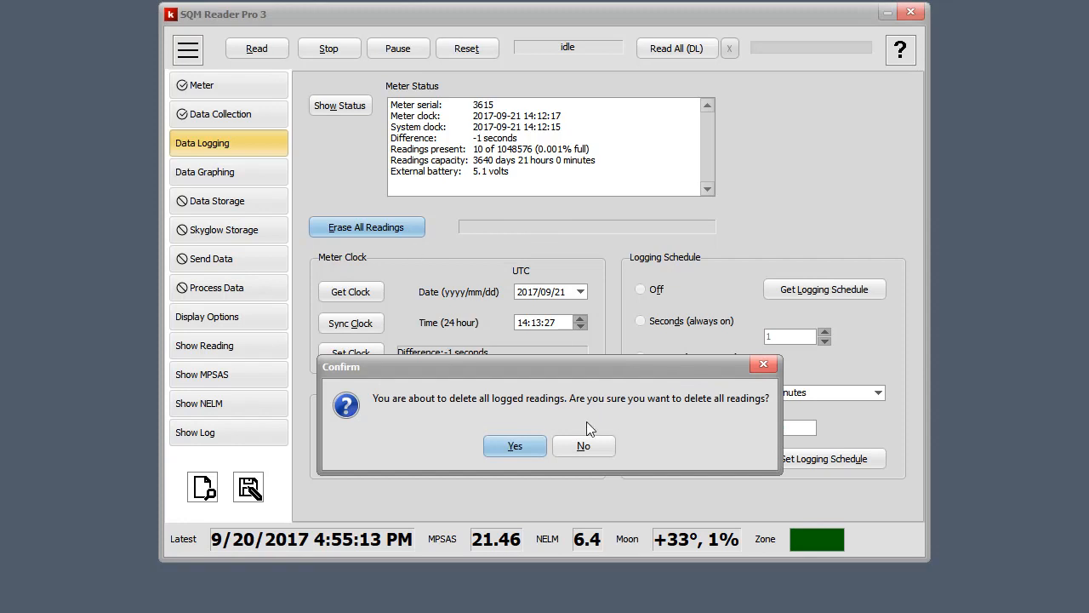
click(515, 447)
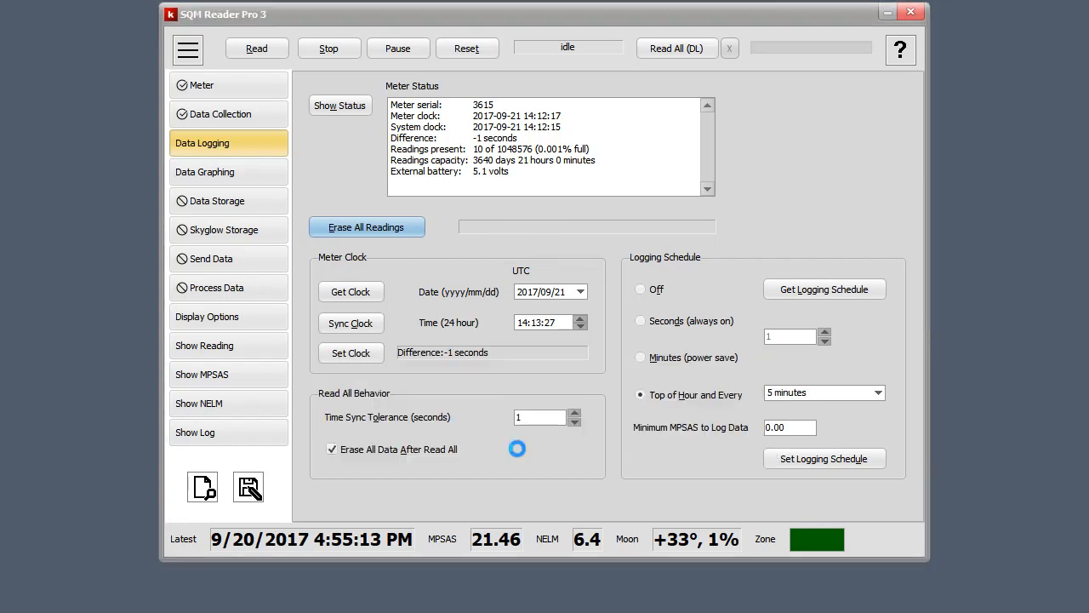